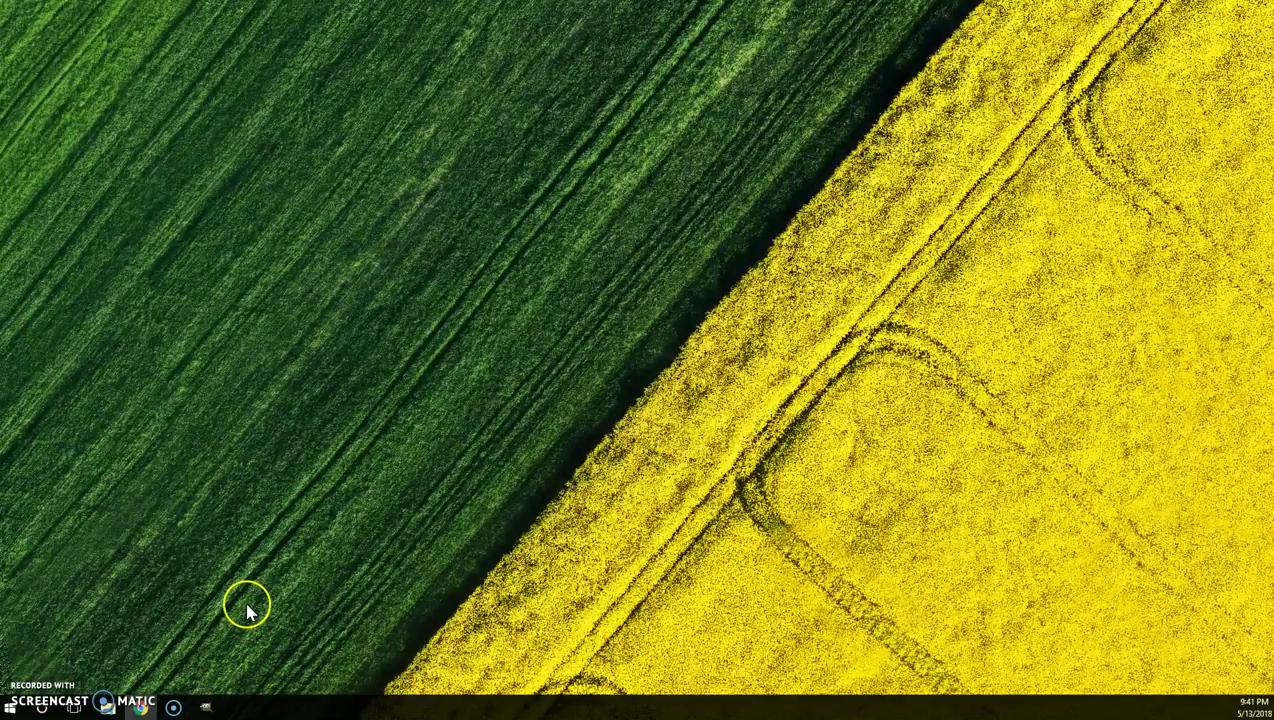
- Launch GIMP 2.10 from the taskbar and wait for its empty main window
click(207, 710)
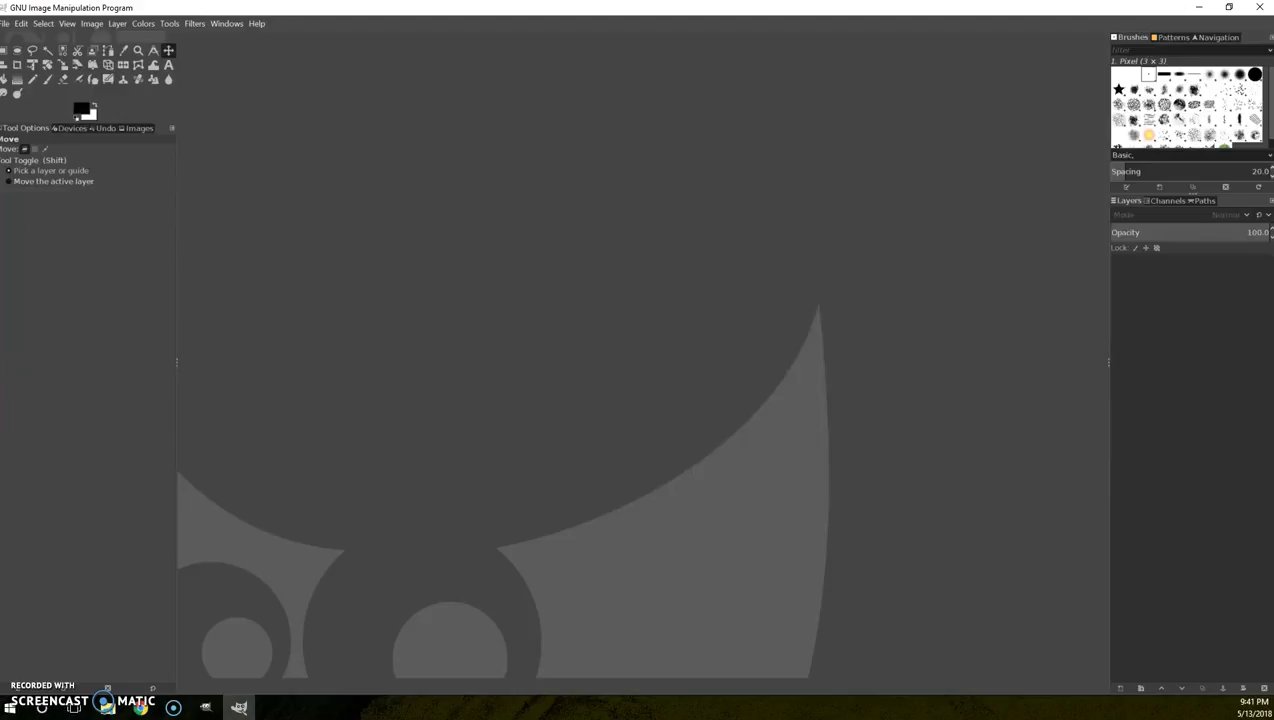
- Create a new 800×200 px white image, then toggle the Background layer's visibility off and on
click(5, 23)
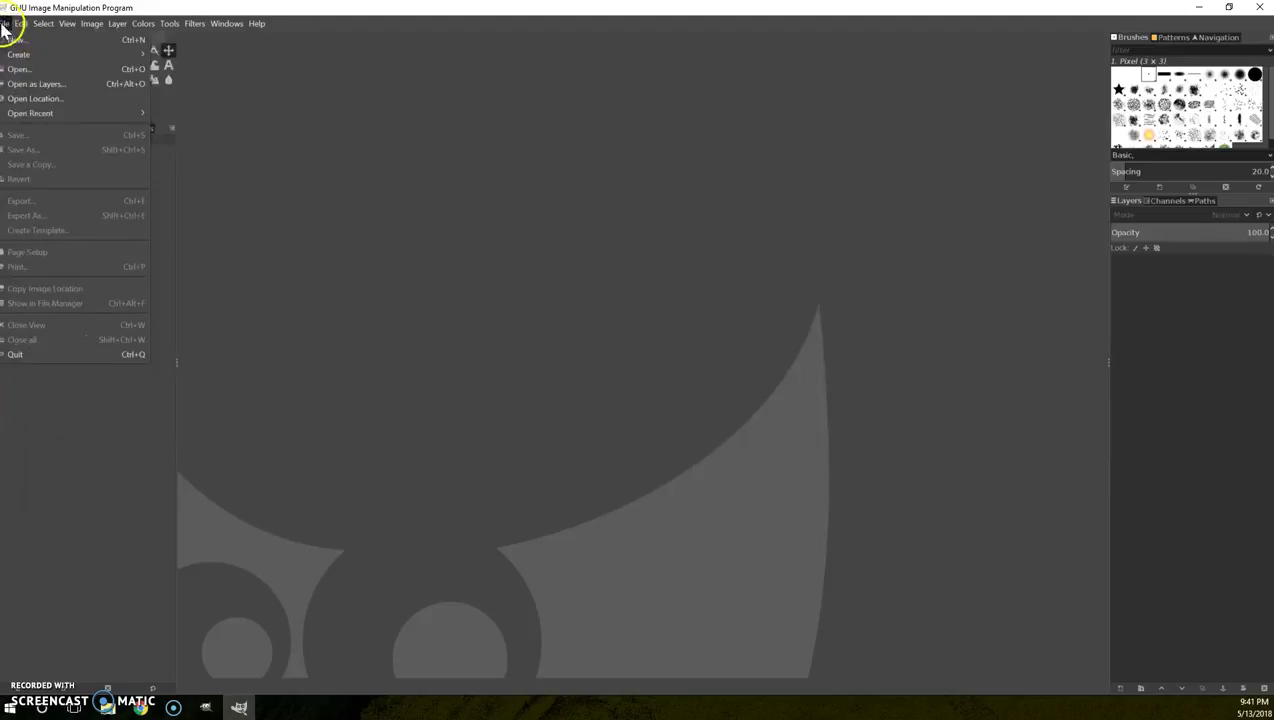
click(14, 40)
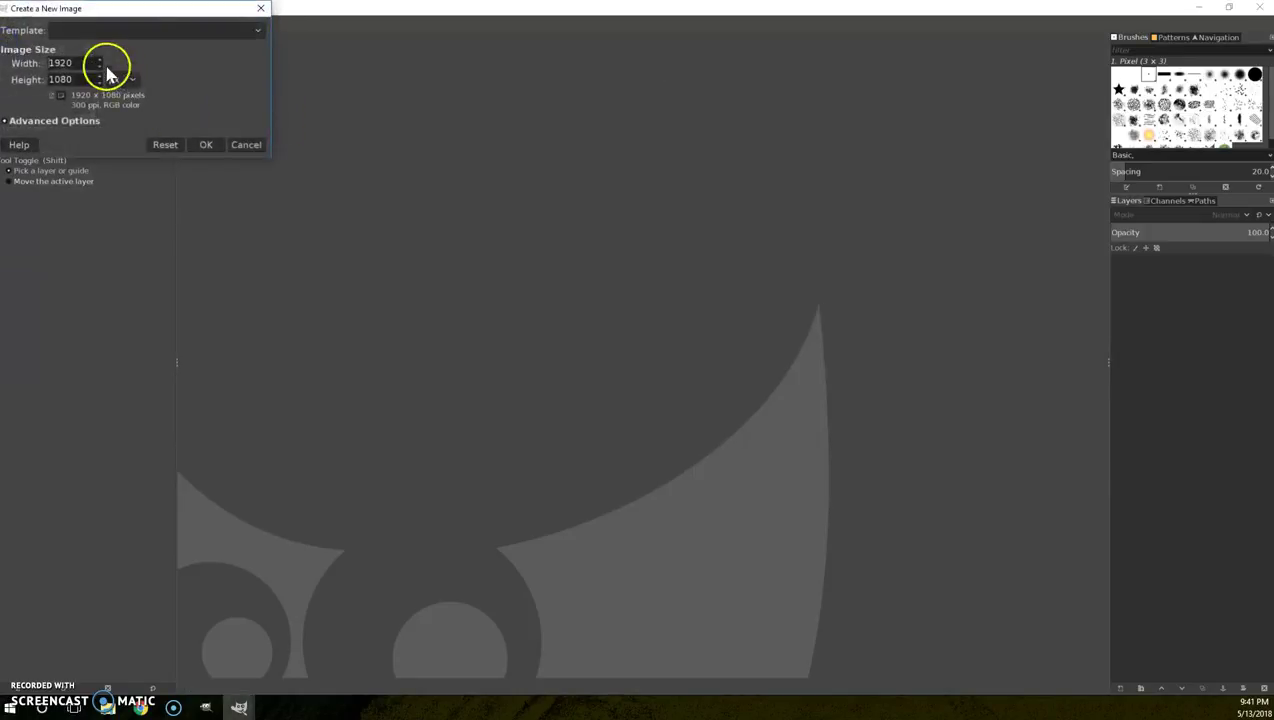
drag(75, 63, 53, 63)
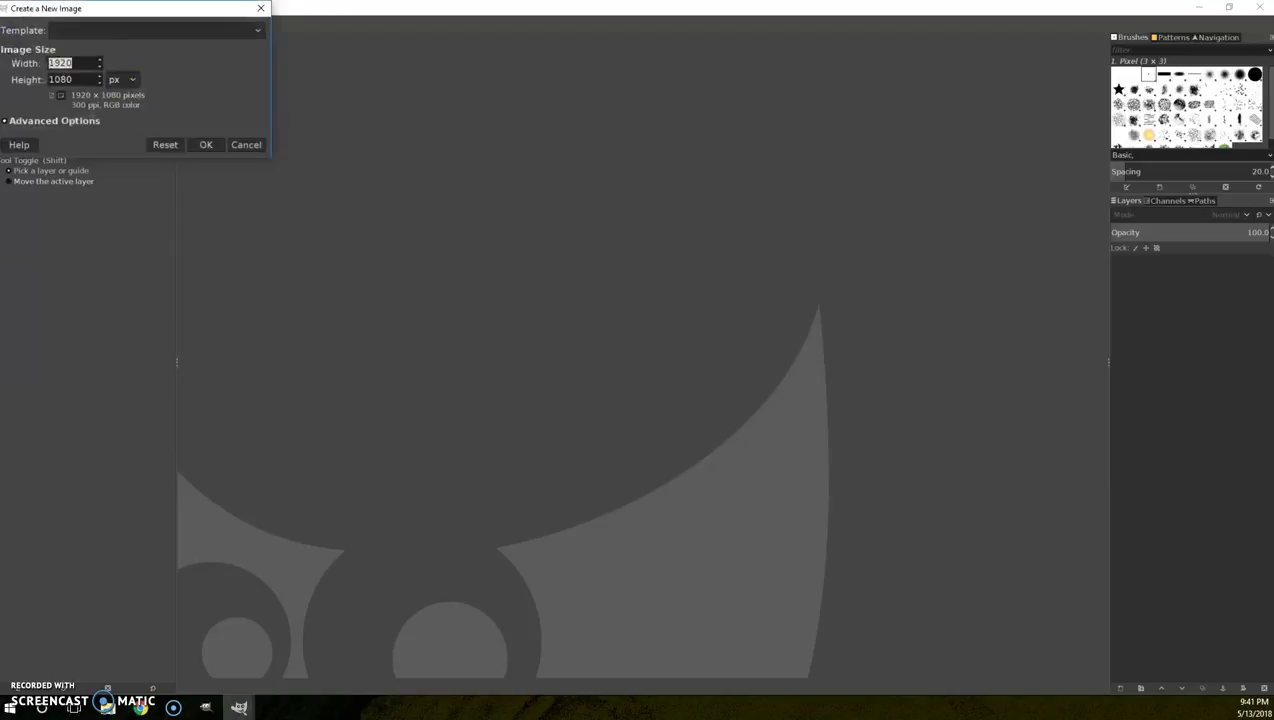
key(Tab)
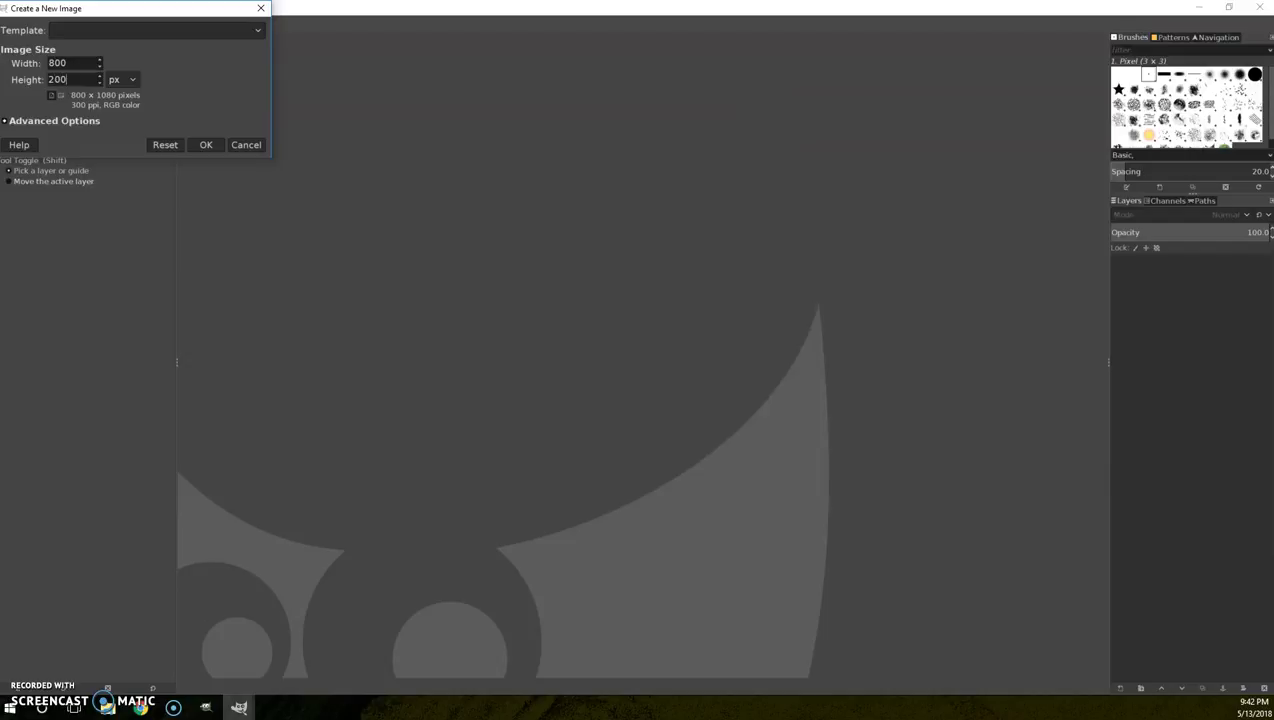
click(206, 147)
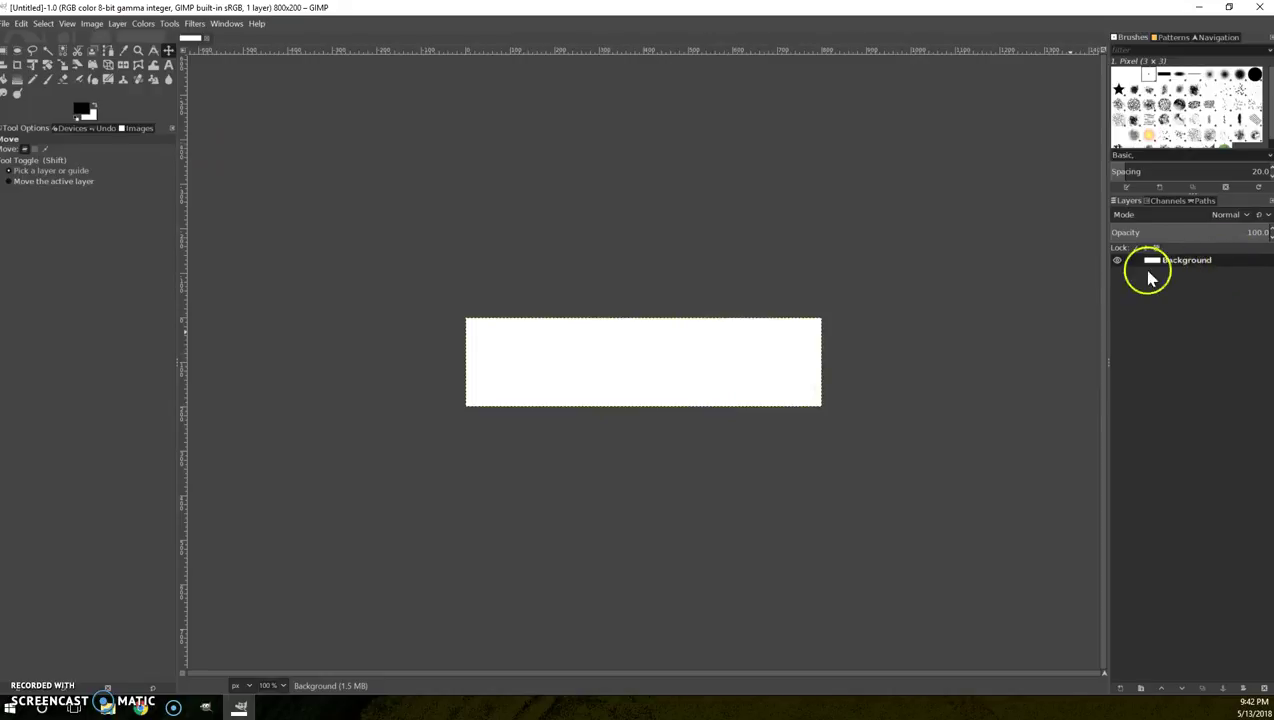
click(1117, 261)
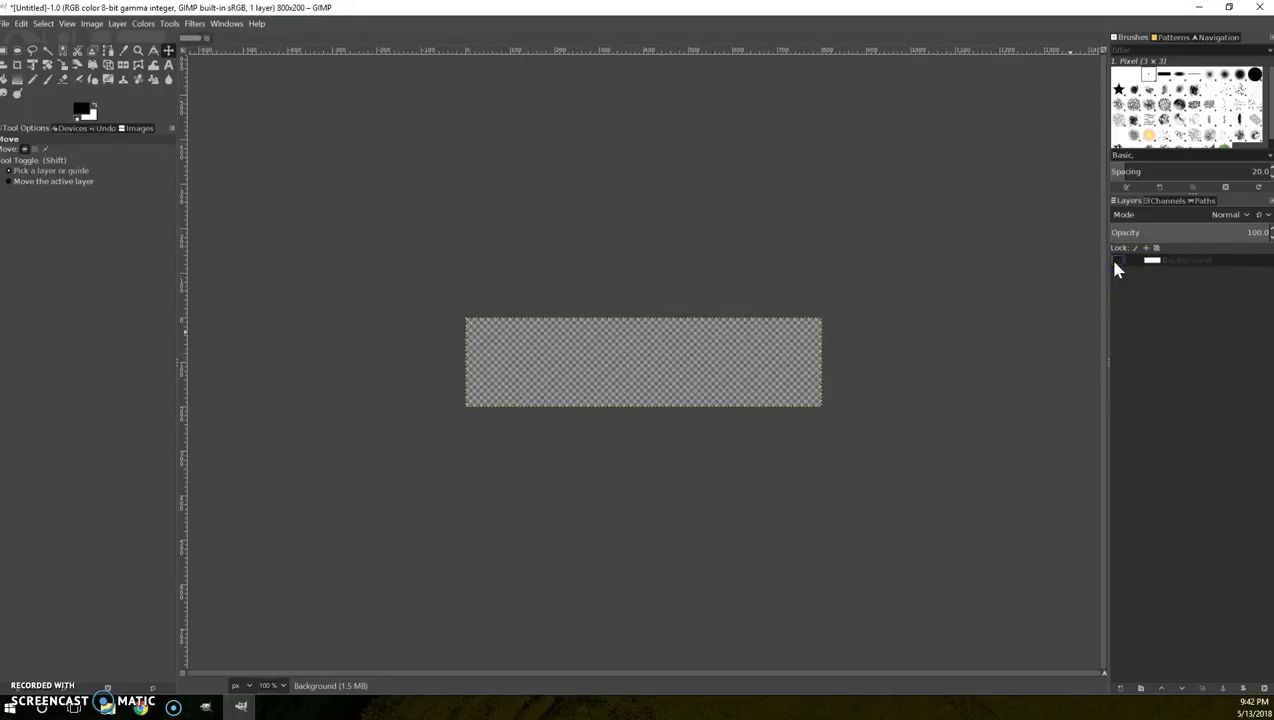
click(1117, 261)
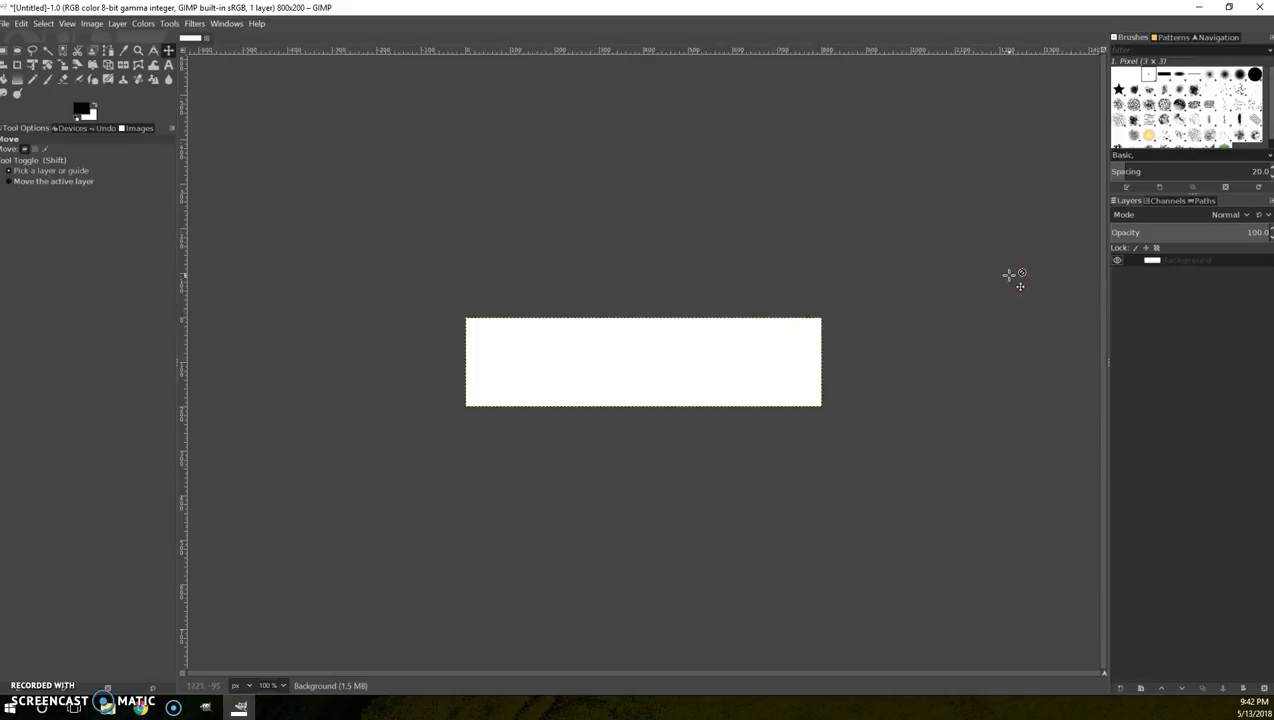
- Show the image grid and set its horizontal and vertical spacing to 40 px
click(67, 28)
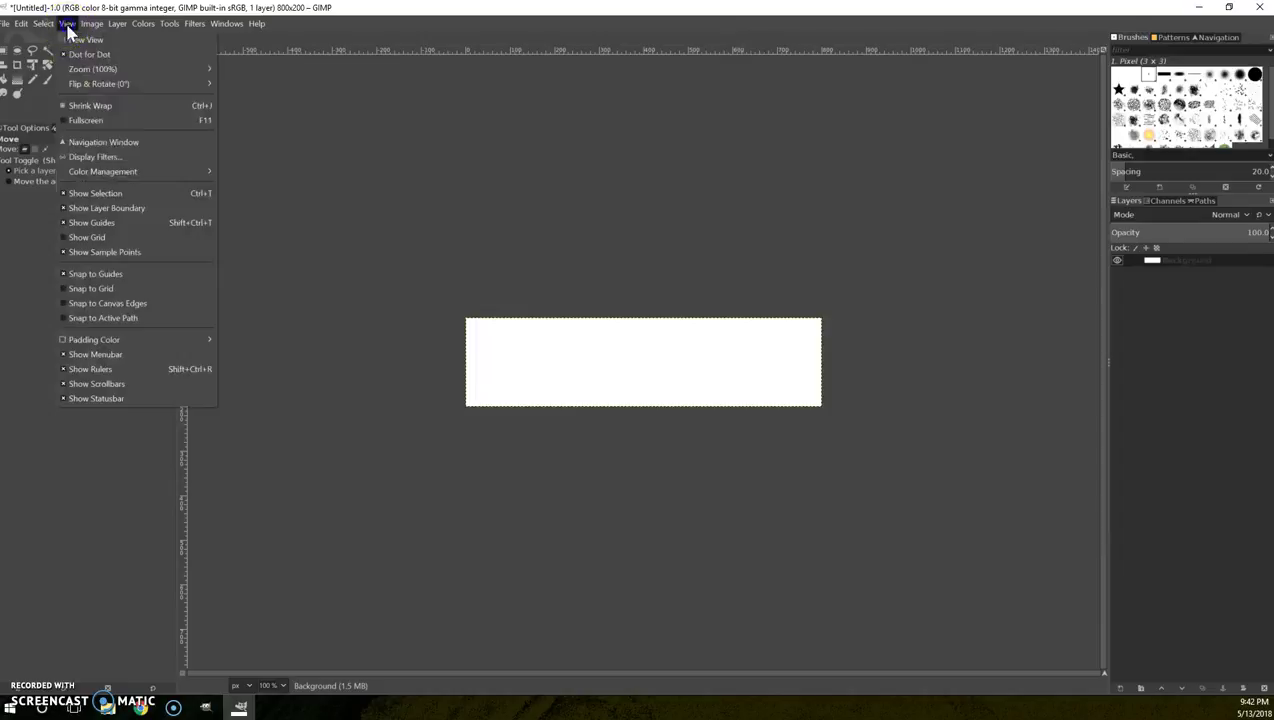
click(87, 240)
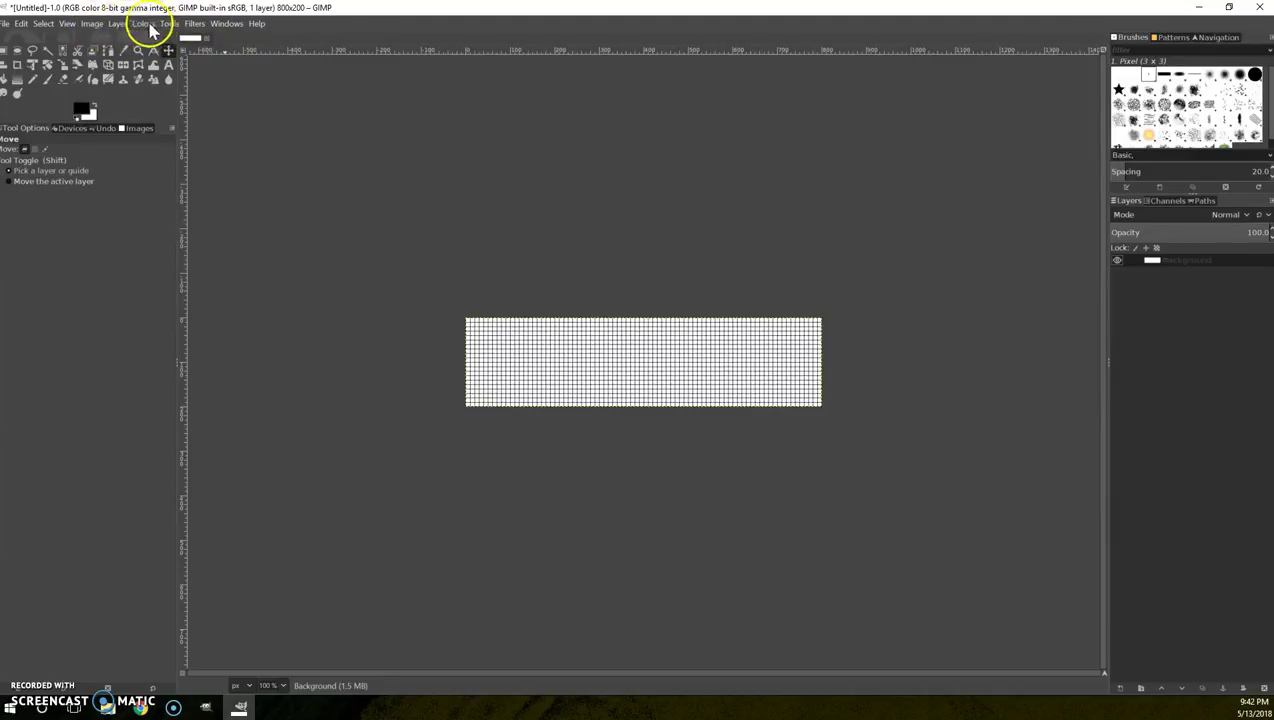
click(97, 26)
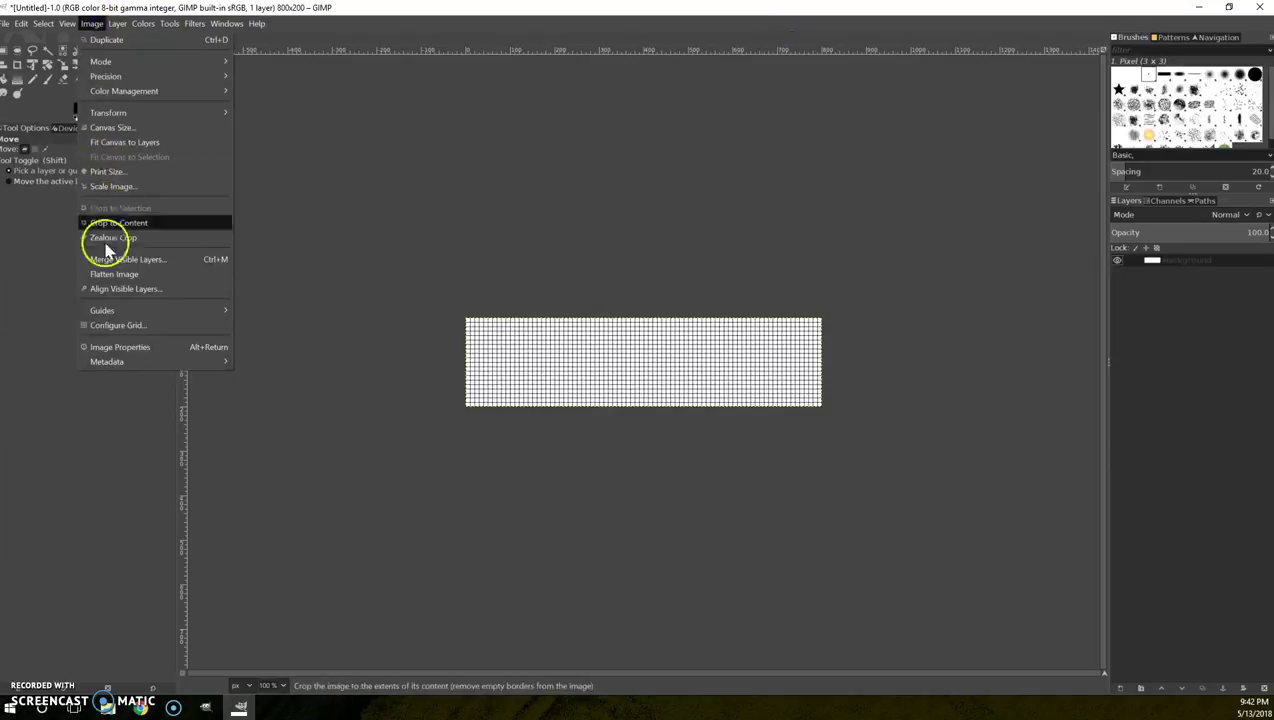
click(125, 327)
double_click(553, 366)
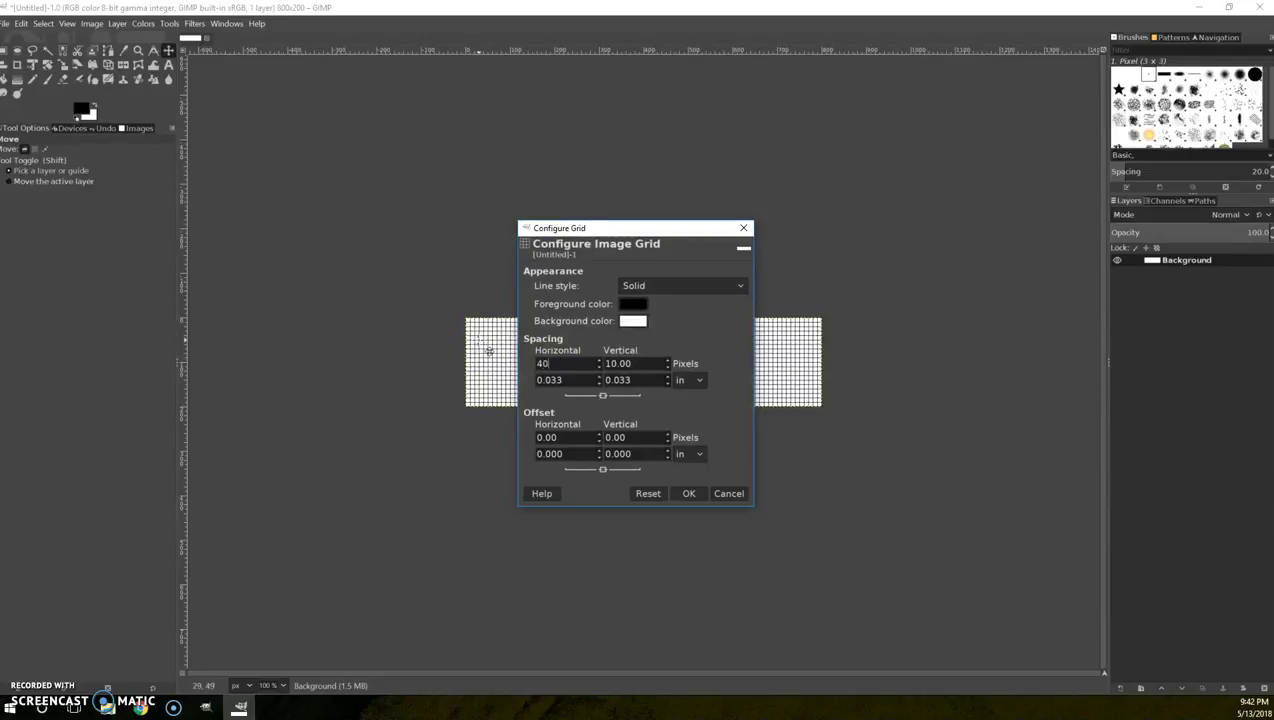
key(Tab)
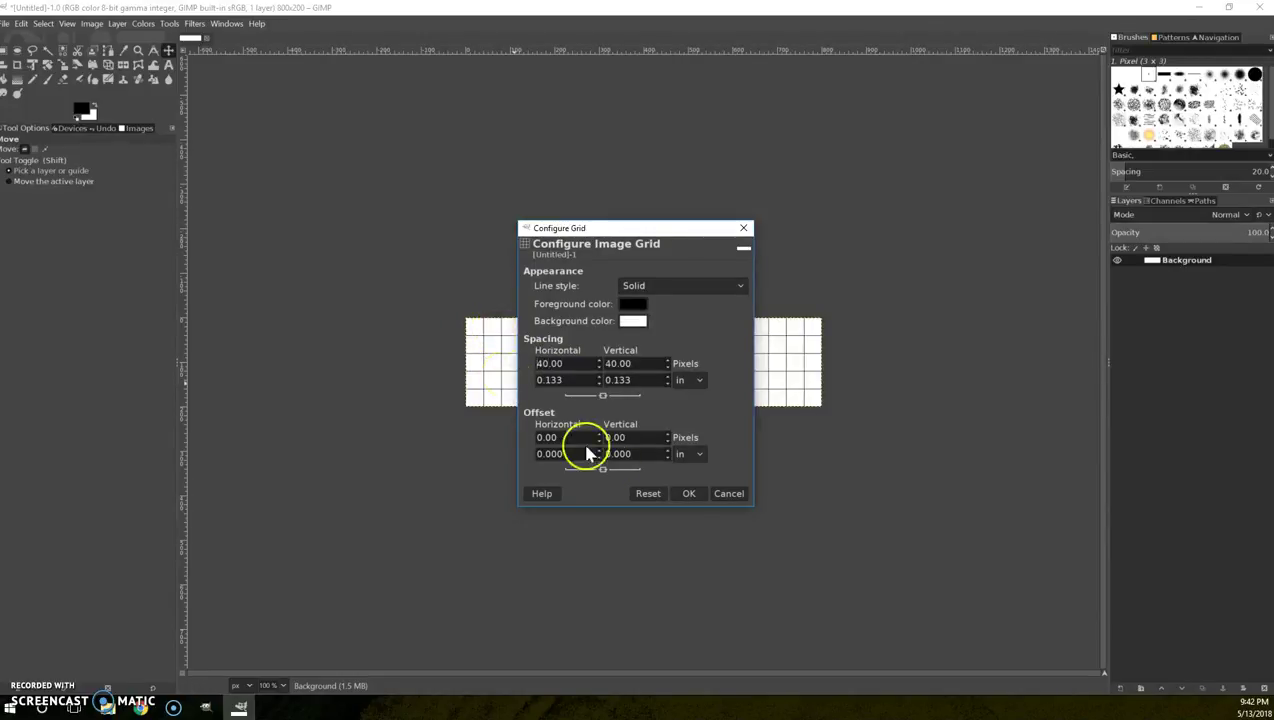
click(690, 494)
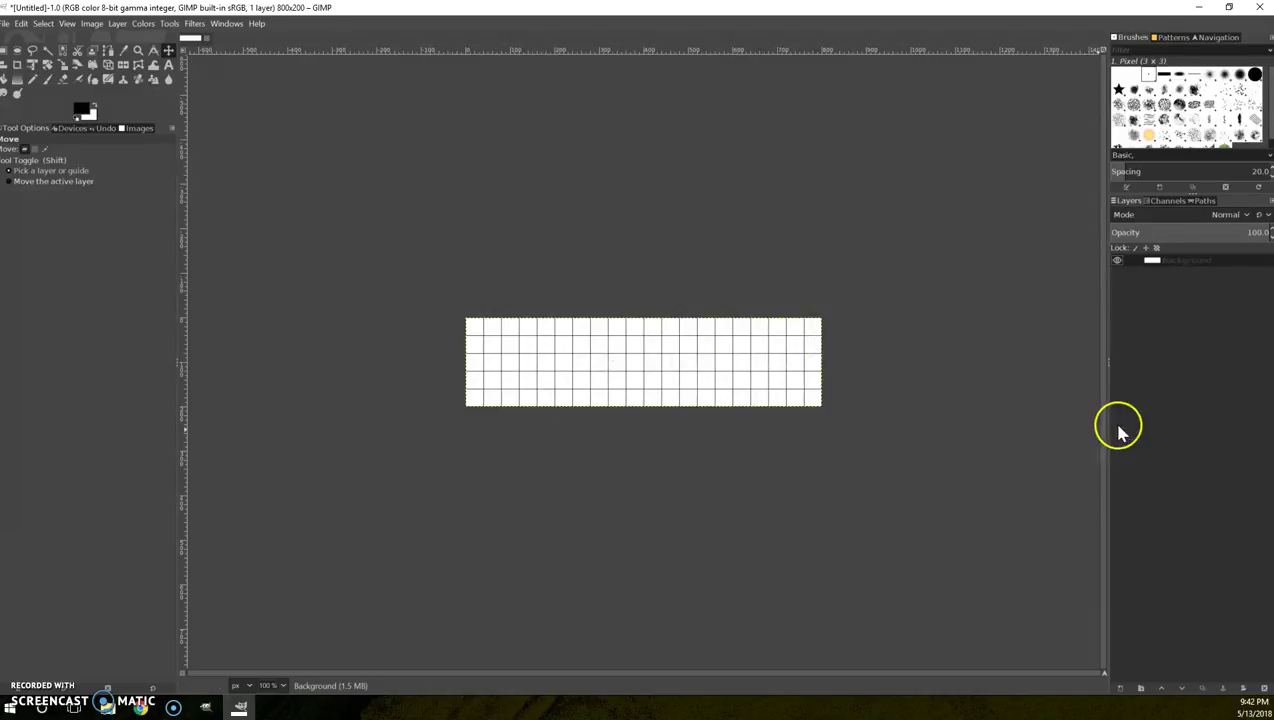
- Add a transparent layer named 'line' and pick the Paintbrush with size 15
click(1134, 686)
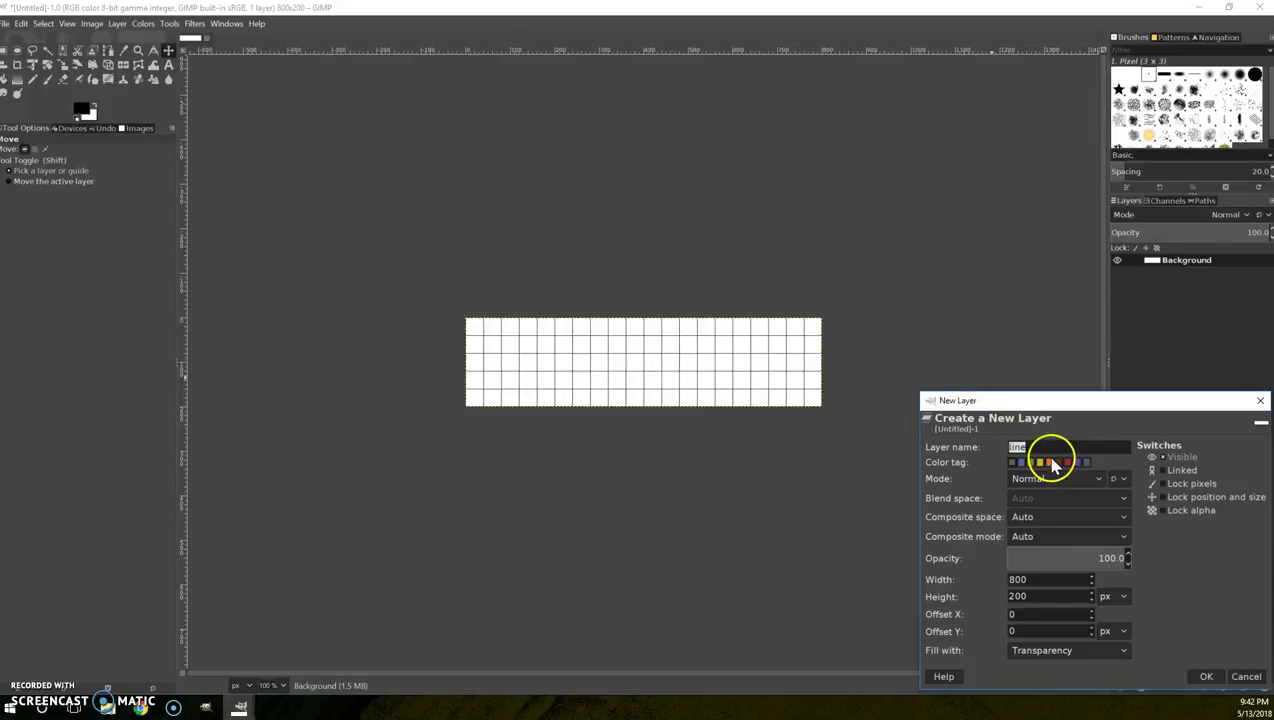
click(1210, 678)
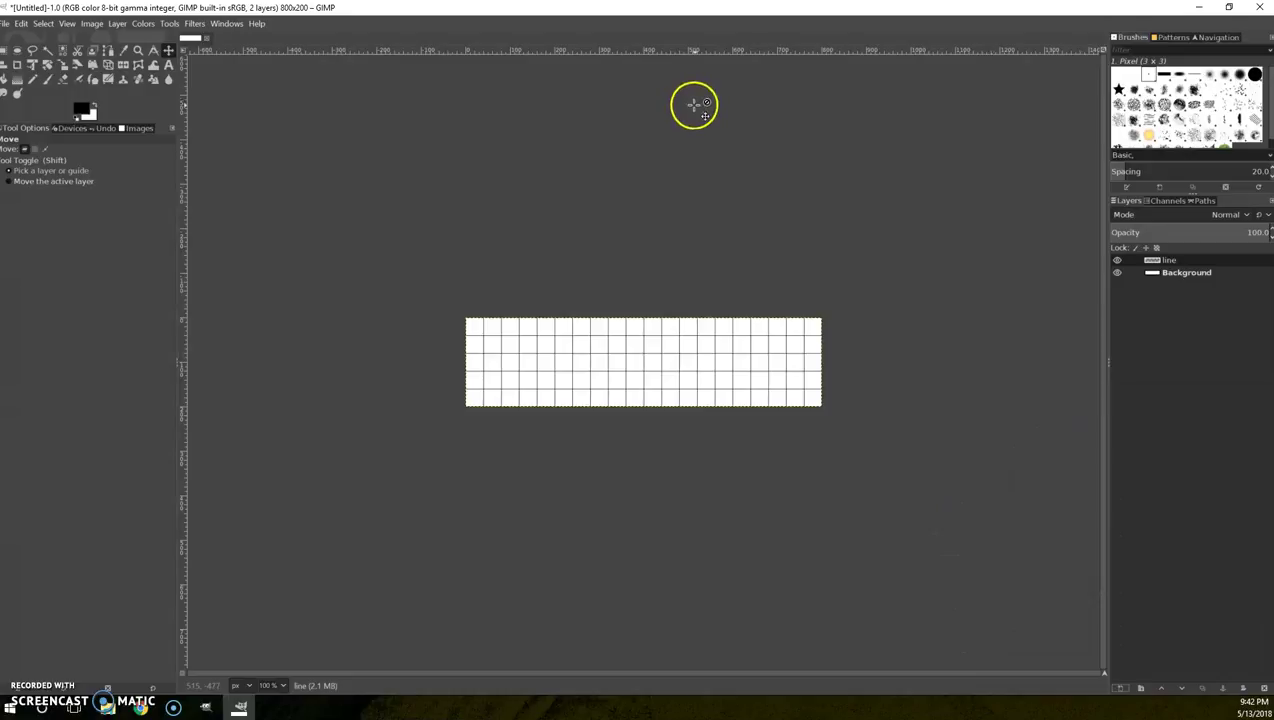
click(48, 82)
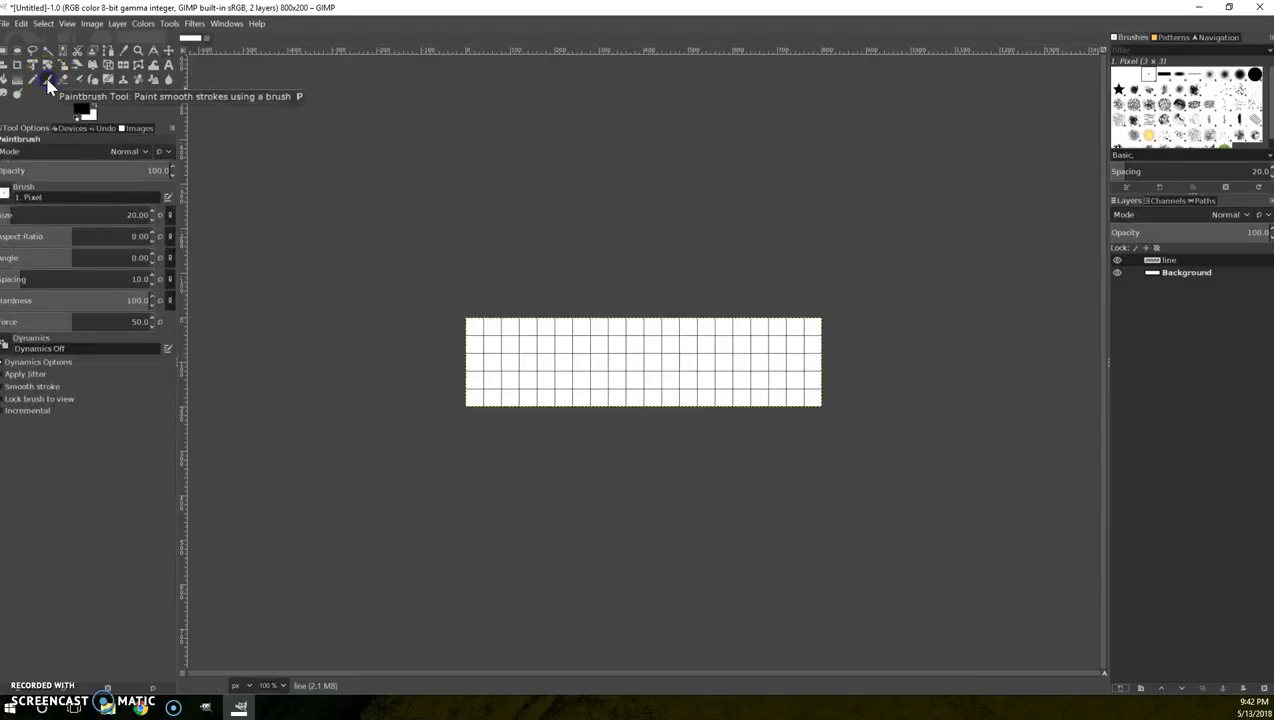
click(152, 224)
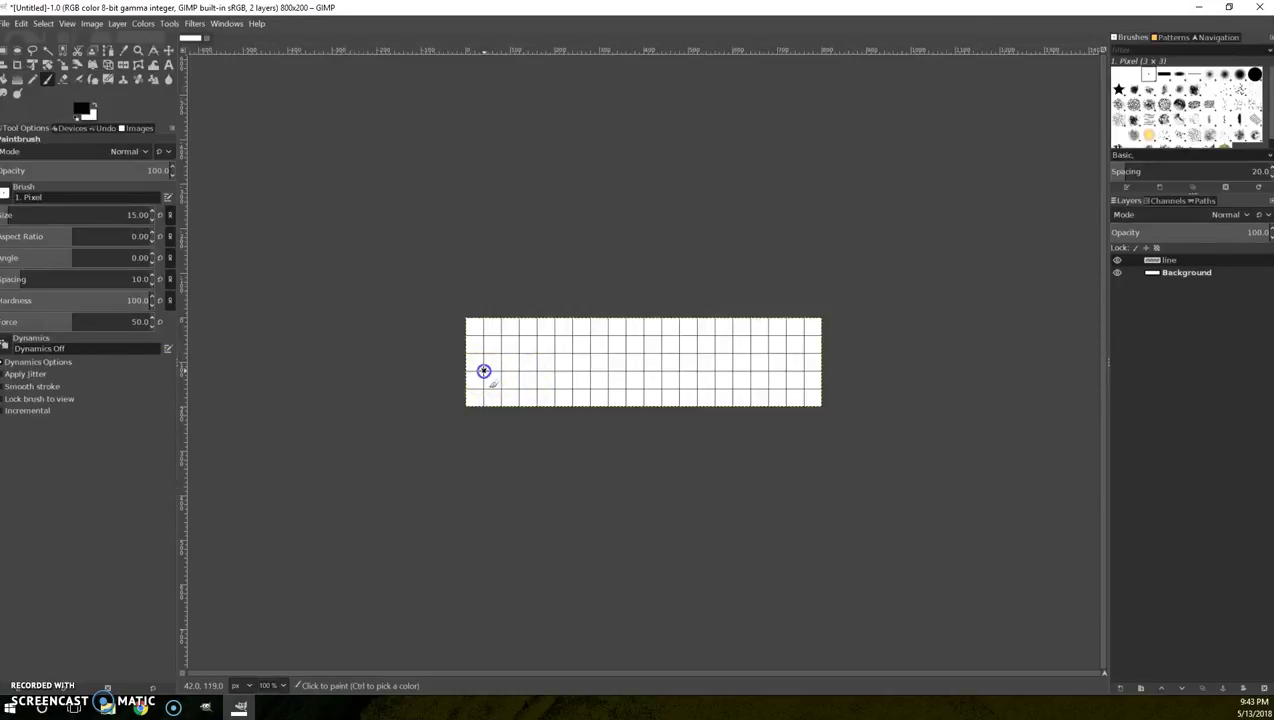
- Paint a straight horizontal line across the grid with a right arrowhead
click(483, 371)
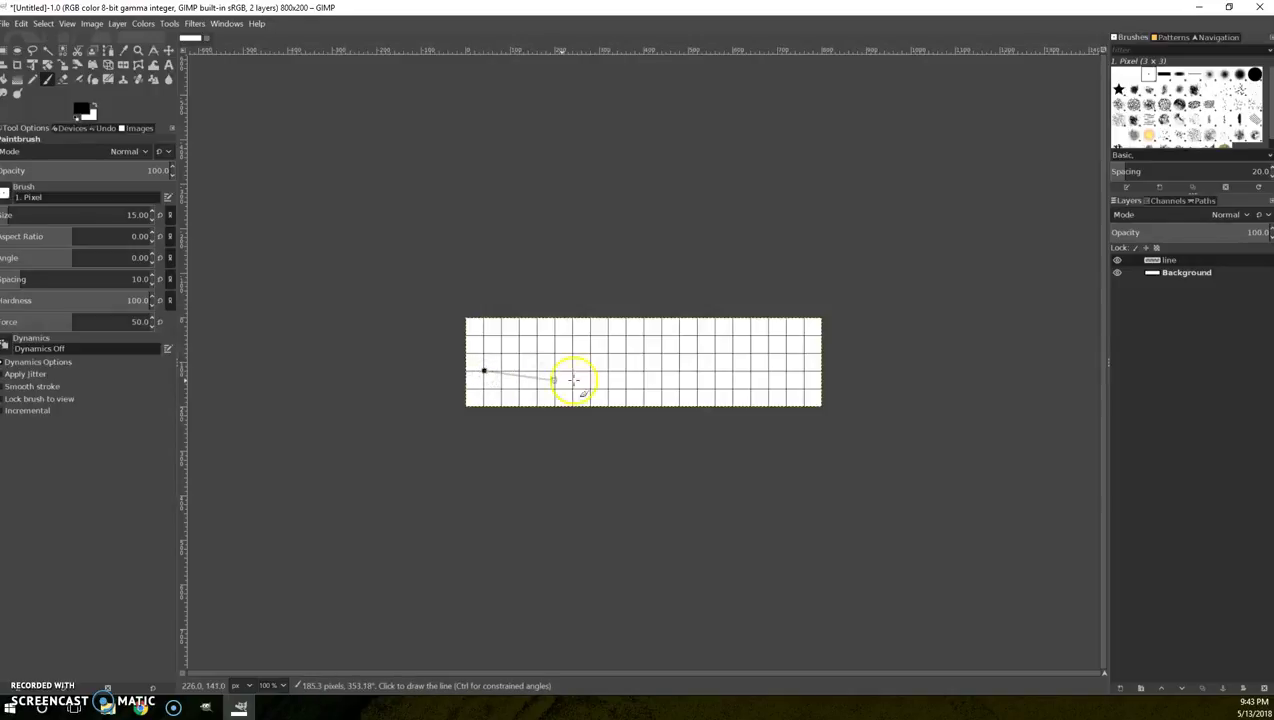
shift+click(784, 371)
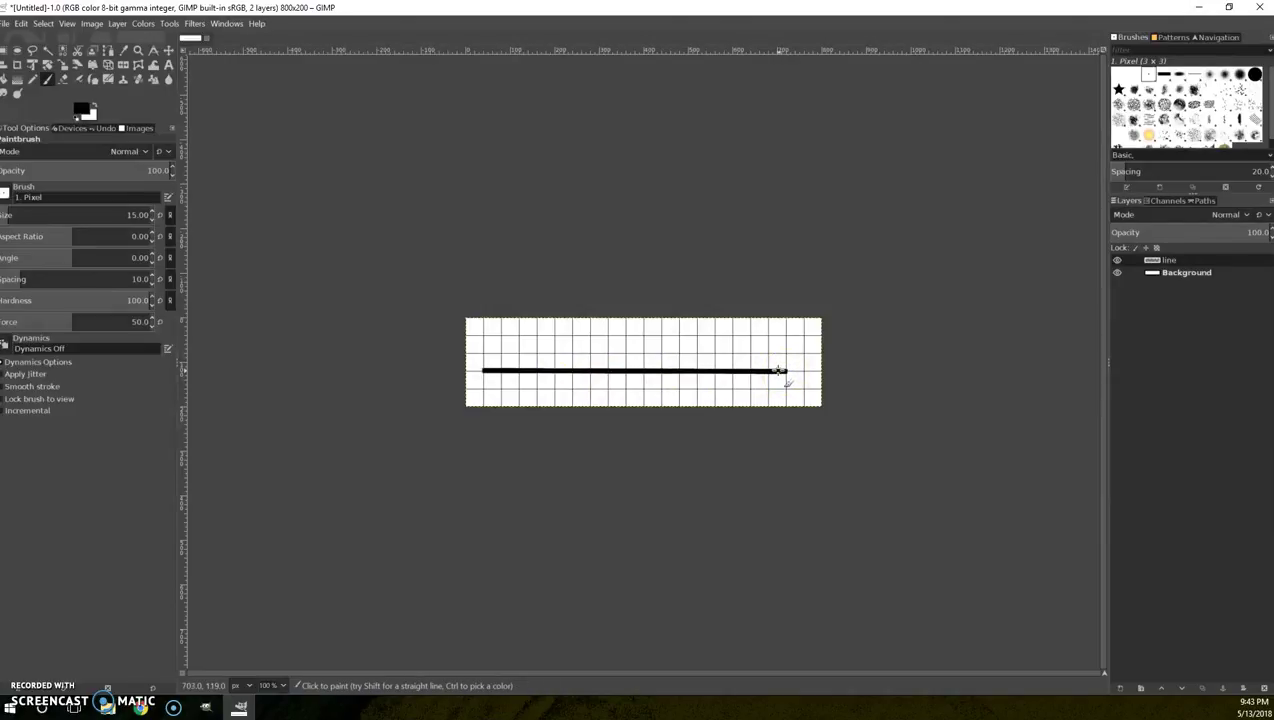
drag(785, 371, 772, 353)
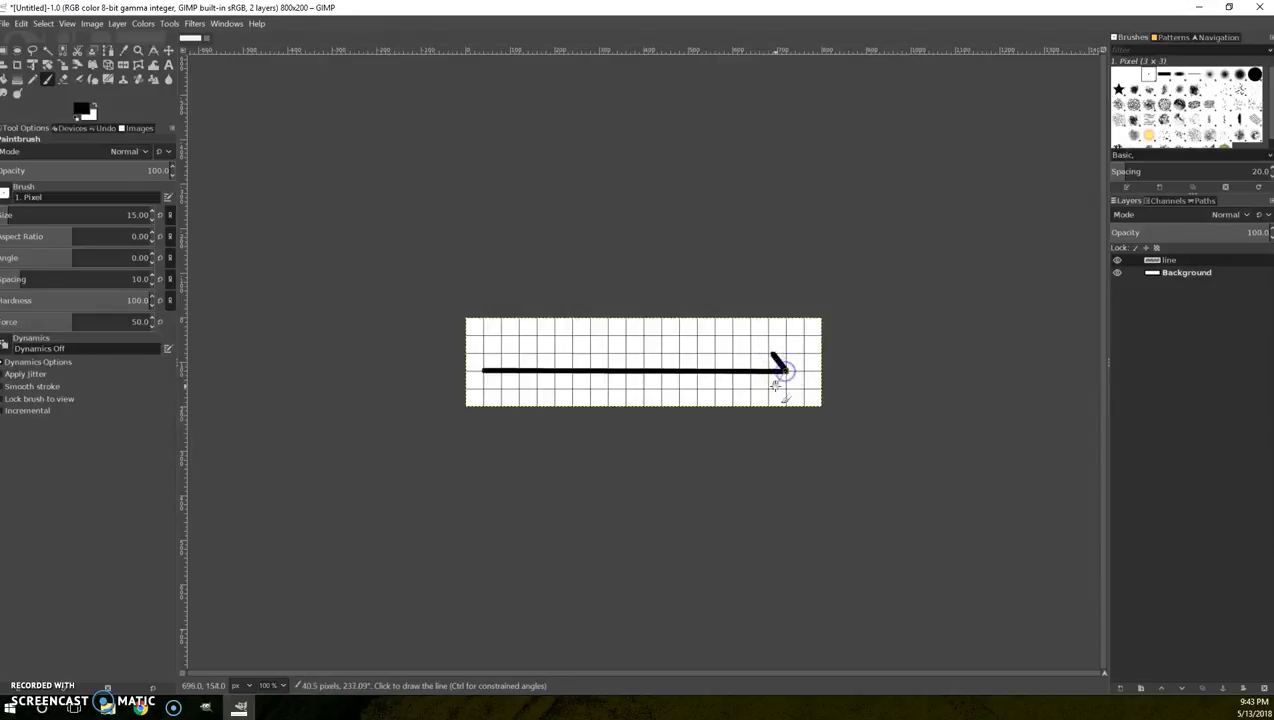
shift+click(777, 388)
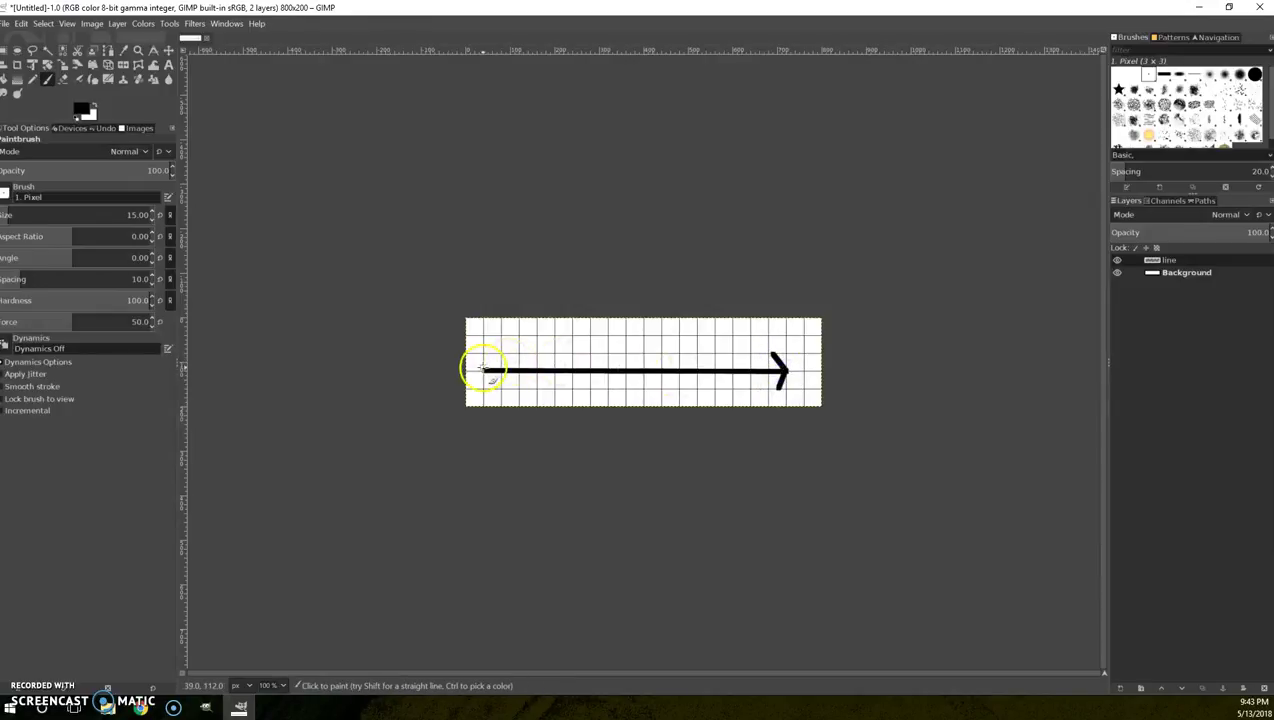
- Paint the left arrowhead's upper and lower barbs, redoing the lower barb once
drag(483, 370, 497, 356)
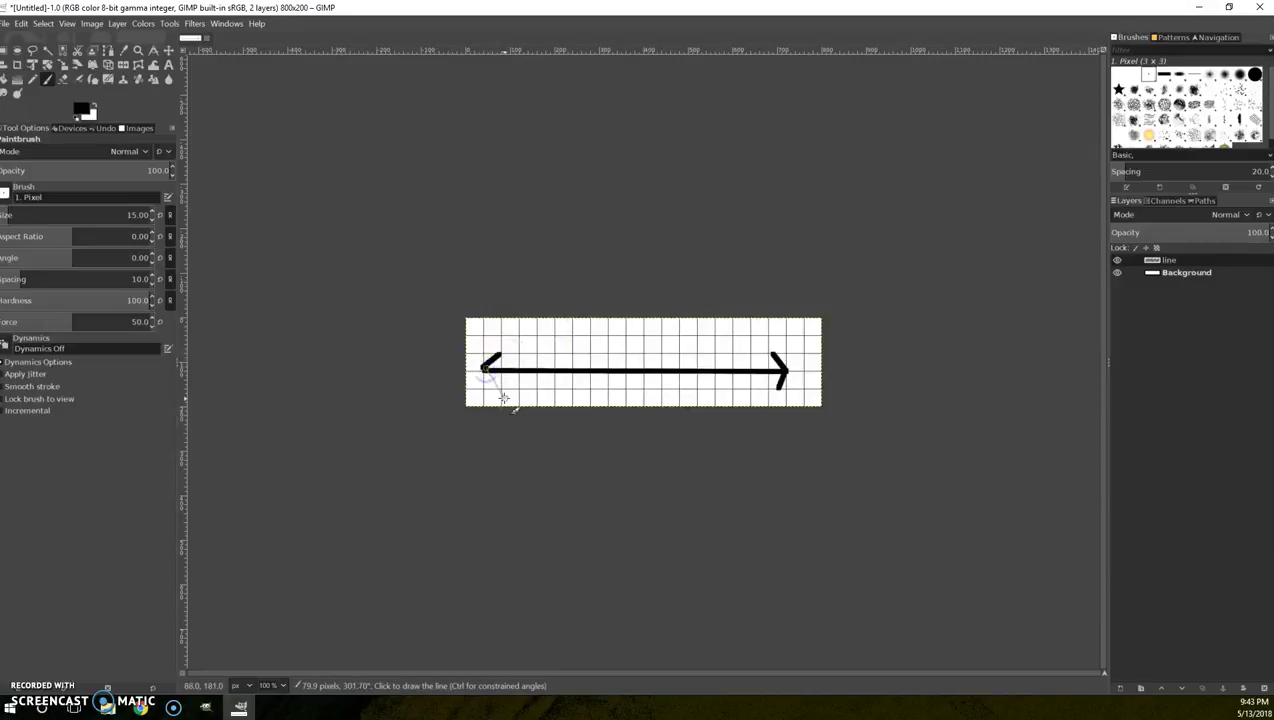
shift+click(501, 384)
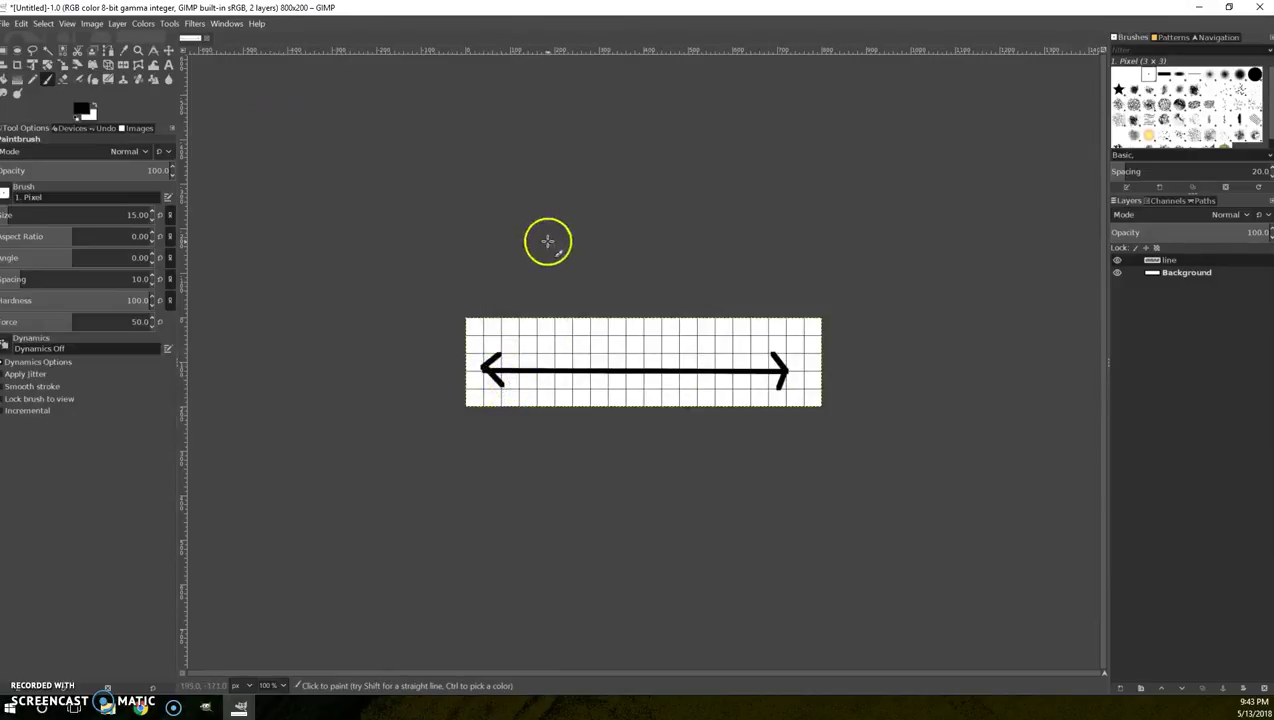
key(ctrl+z)
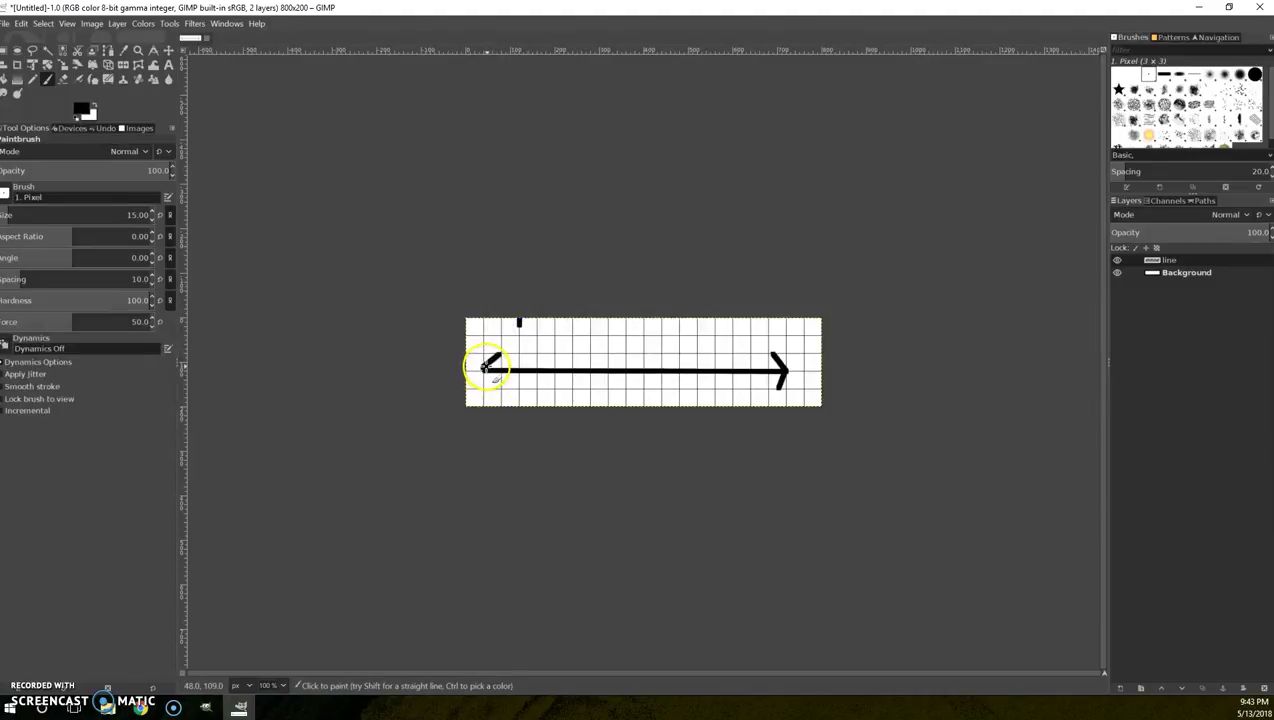
drag(487, 367, 489, 364)
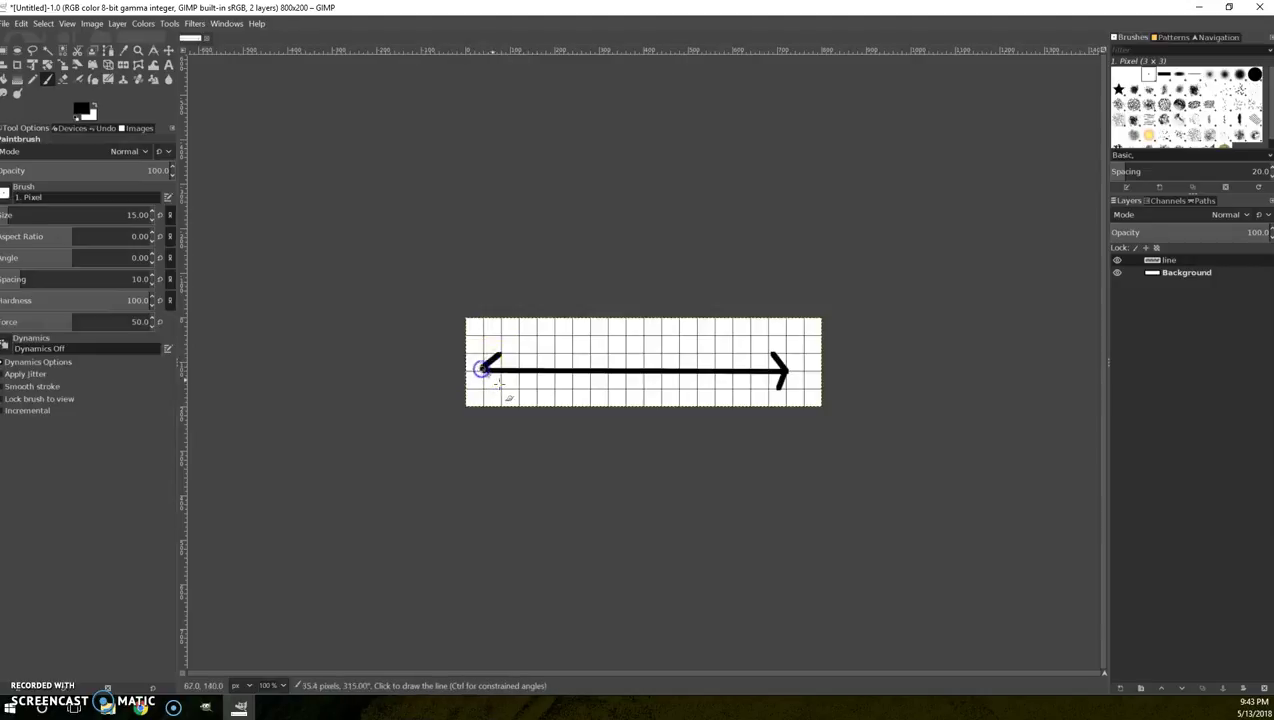
shift+click(500, 391)
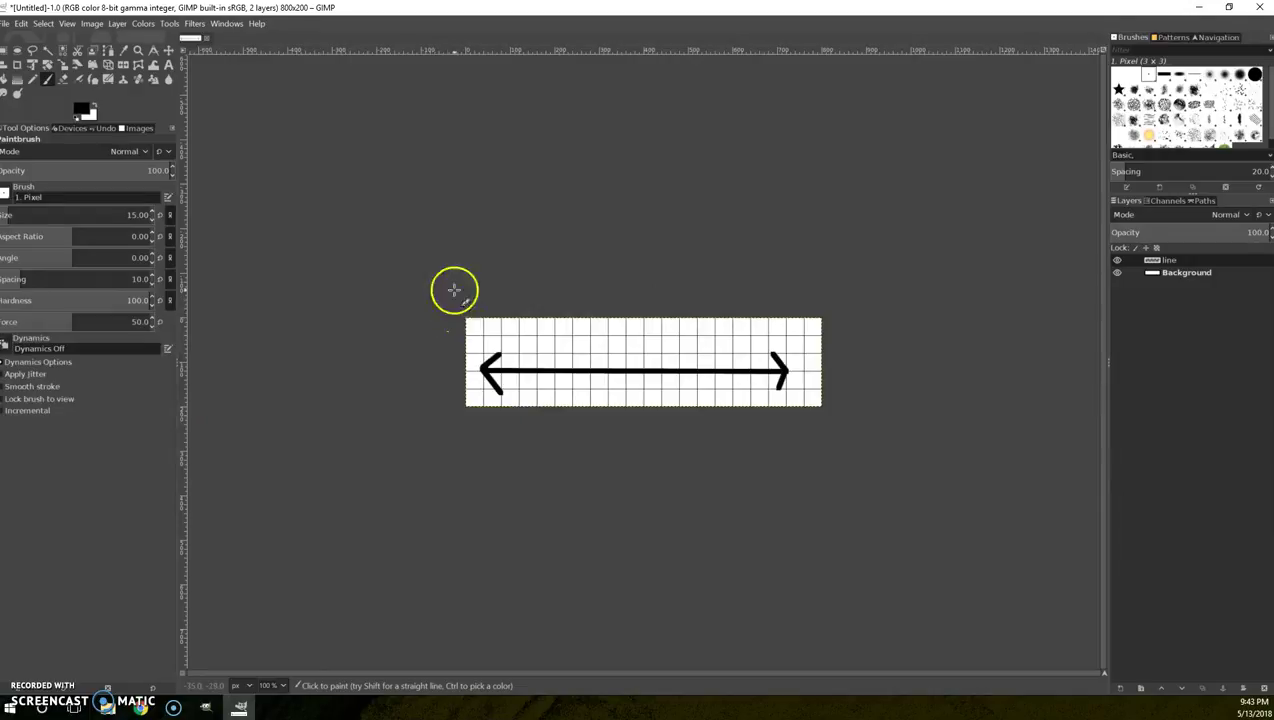
- Enclose the whole arrow in a 728×118 px rectangular selection and undo a stray test stroke
click(5, 52)
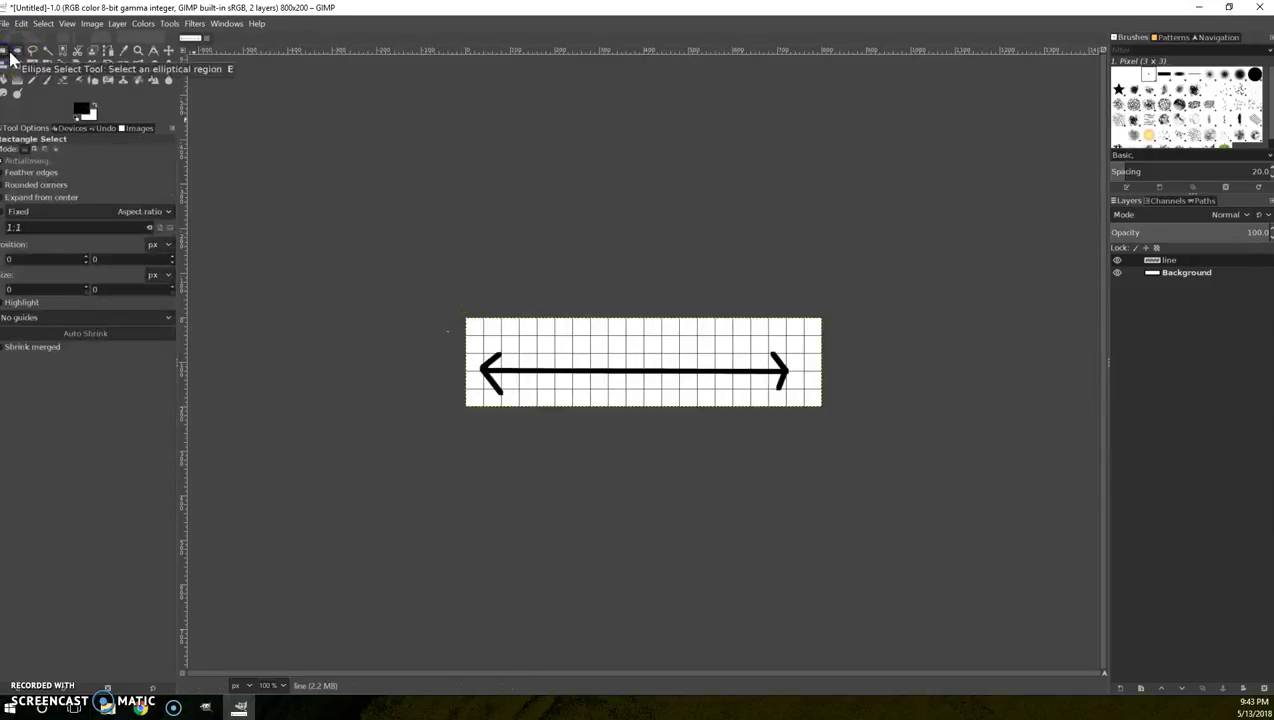
drag(476, 347, 797, 396)
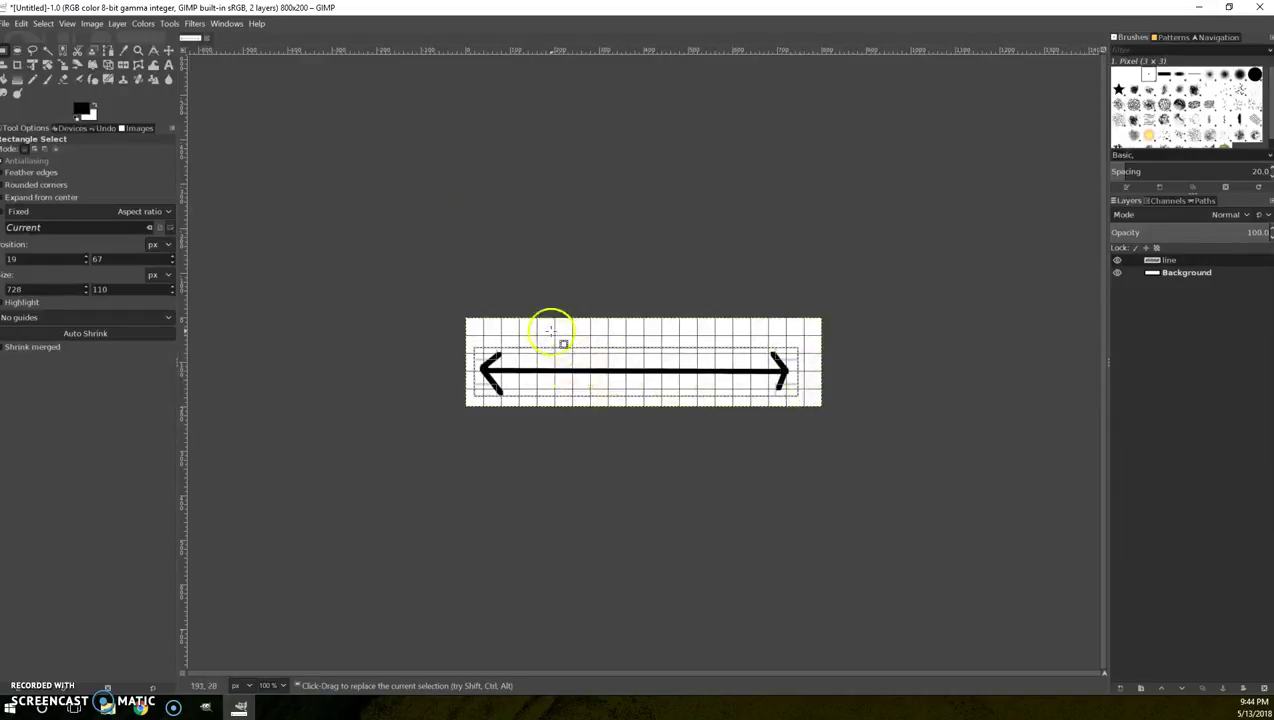
click(48, 79)
drag(558, 350, 578, 382)
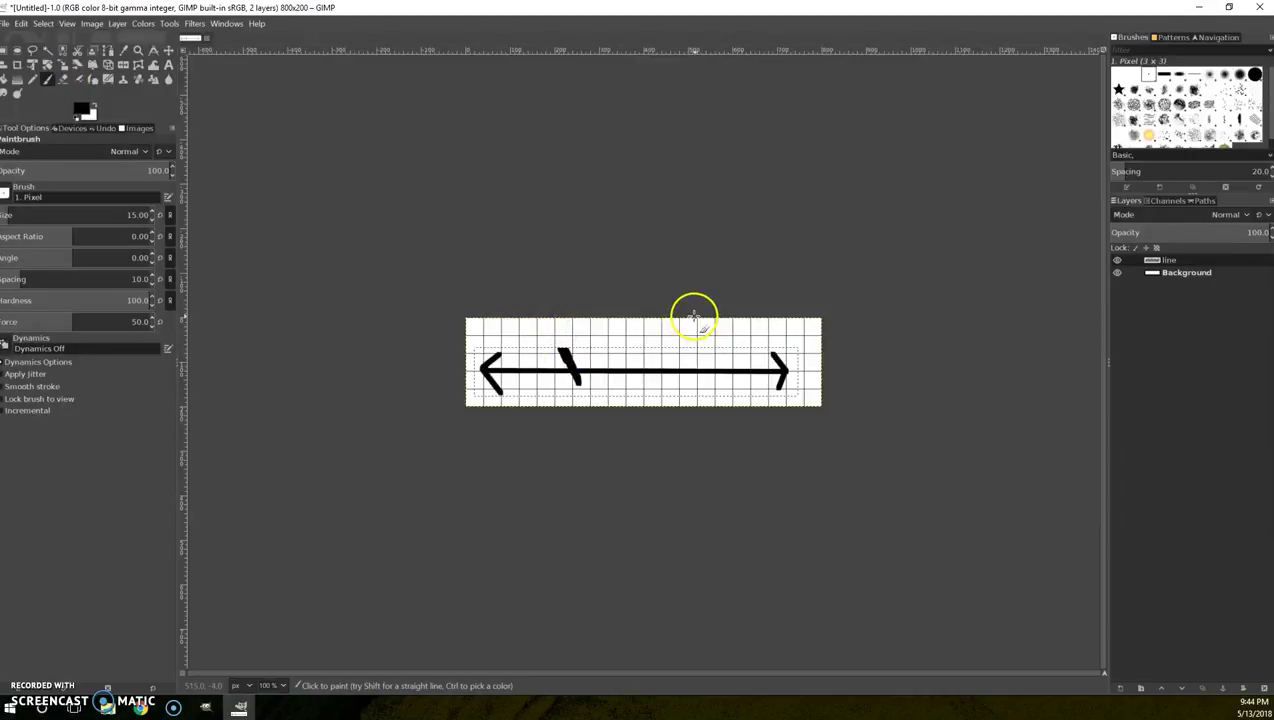
key(ctrl)
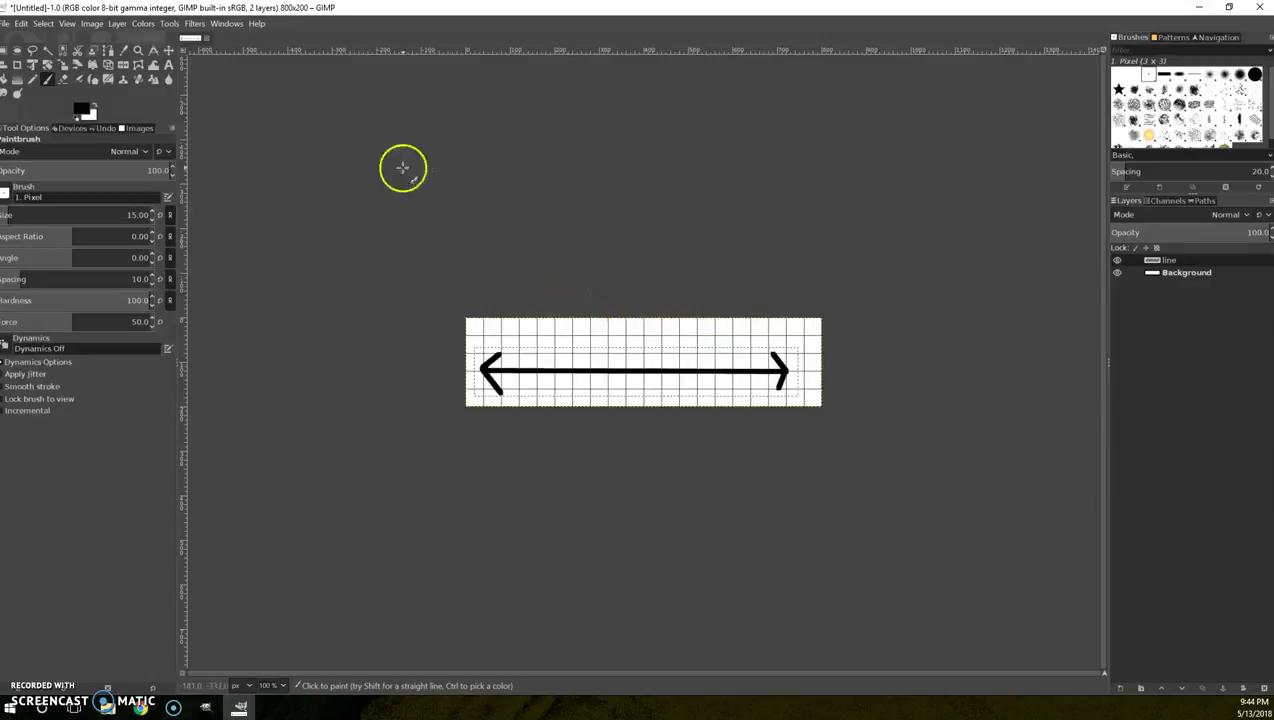
click(119, 23)
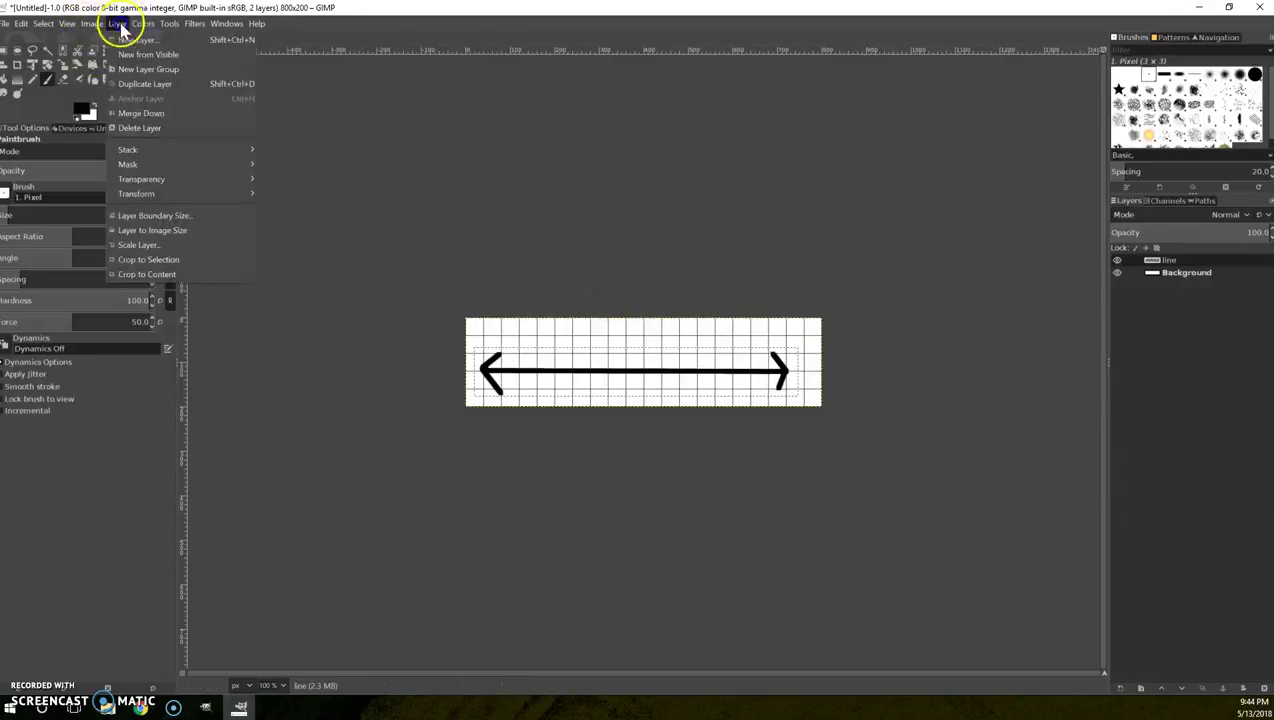
- Crop the line layer to the selection and move the arrow 24 px right and 13 px up
click(152, 260)
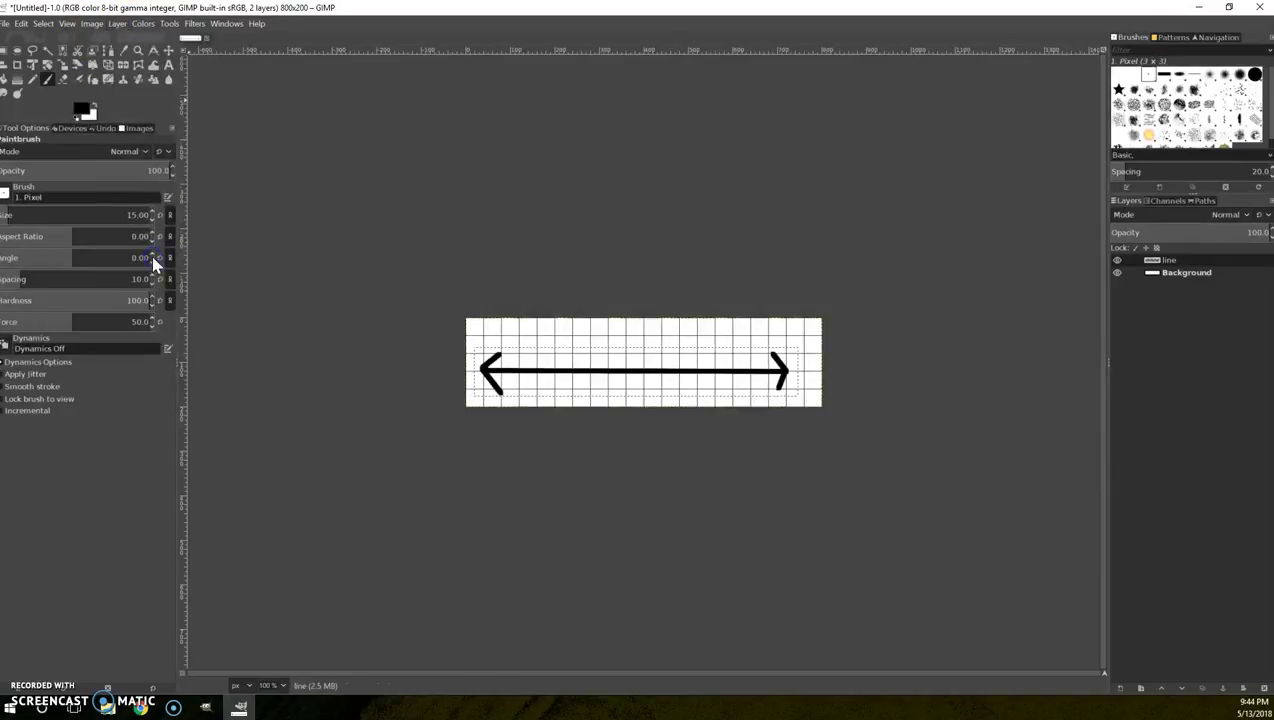
click(172, 56)
click(68, 182)
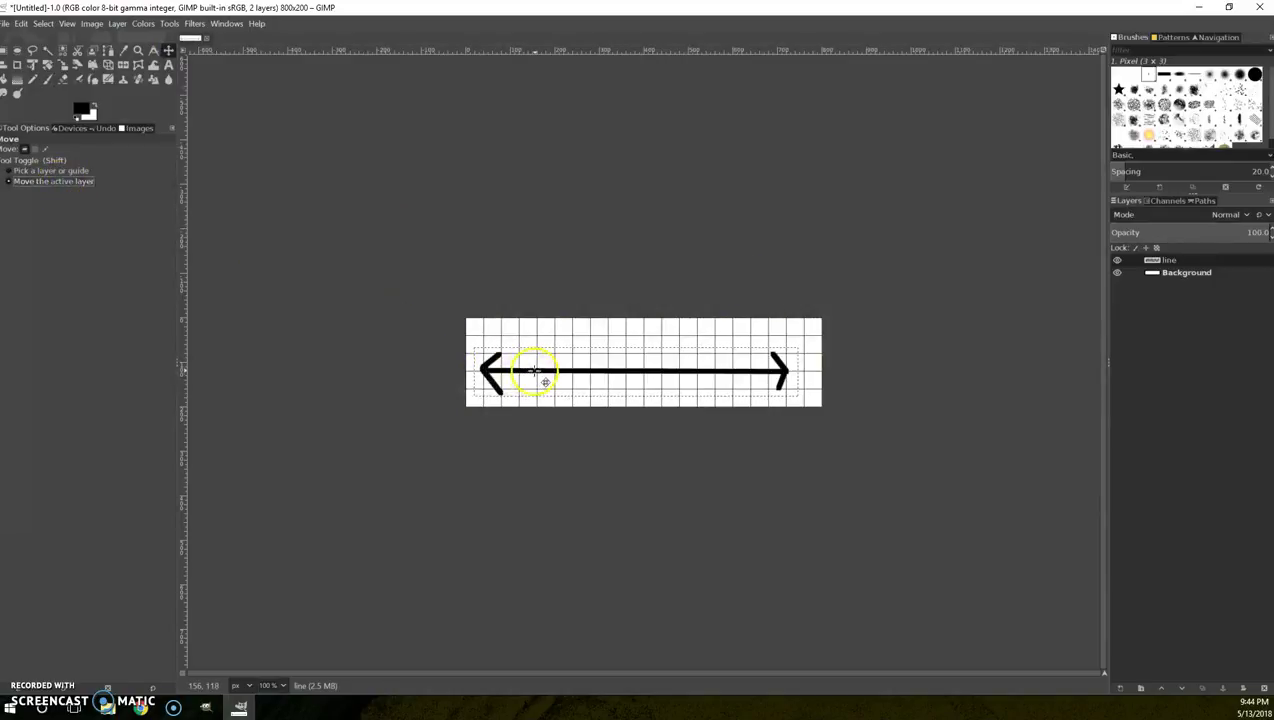
drag(535, 371, 541, 362)
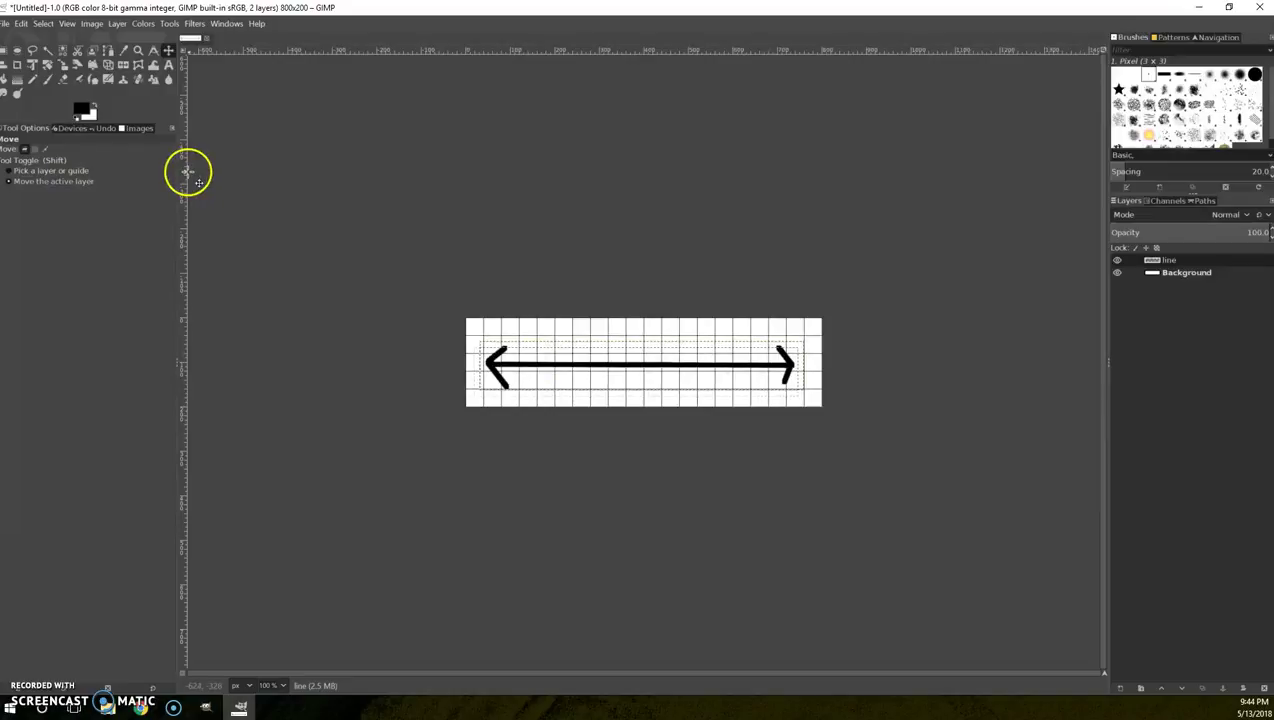
- Add a Layer Group containing a new transparent layer named 'marks'
click(1141, 692)
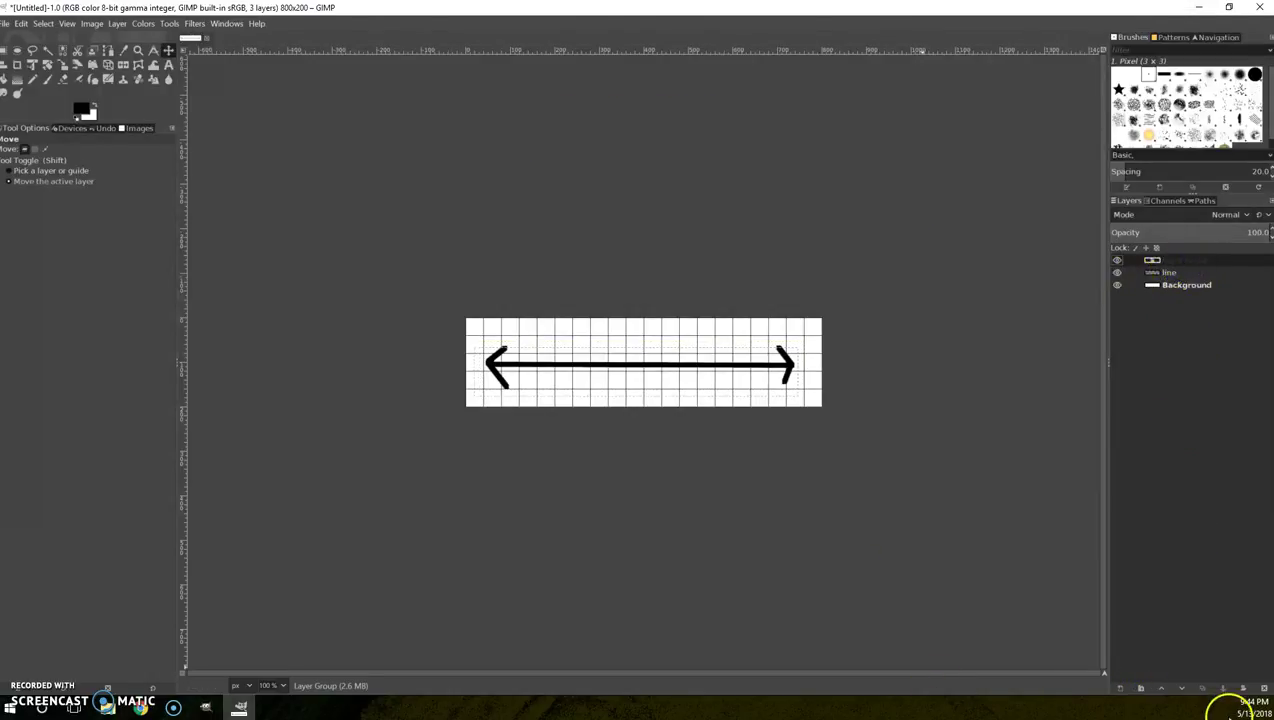
click(1119, 688)
click(1121, 690)
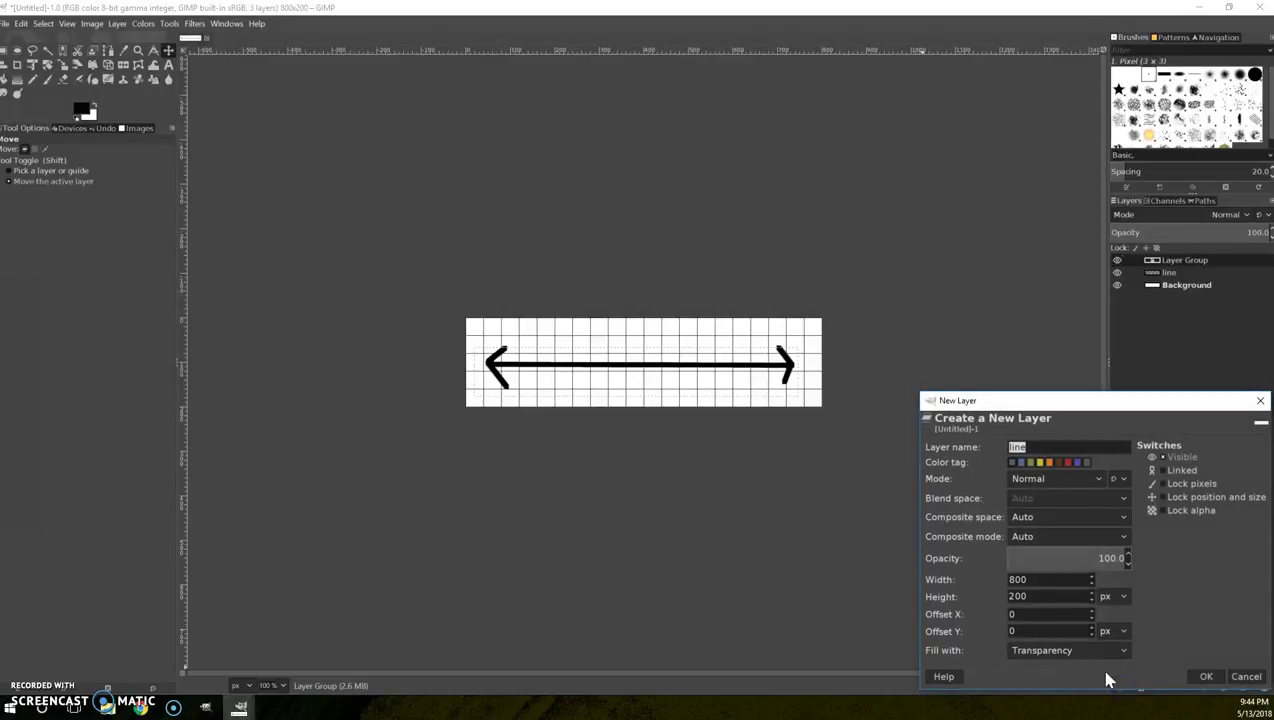
text(marks)
key(Return)
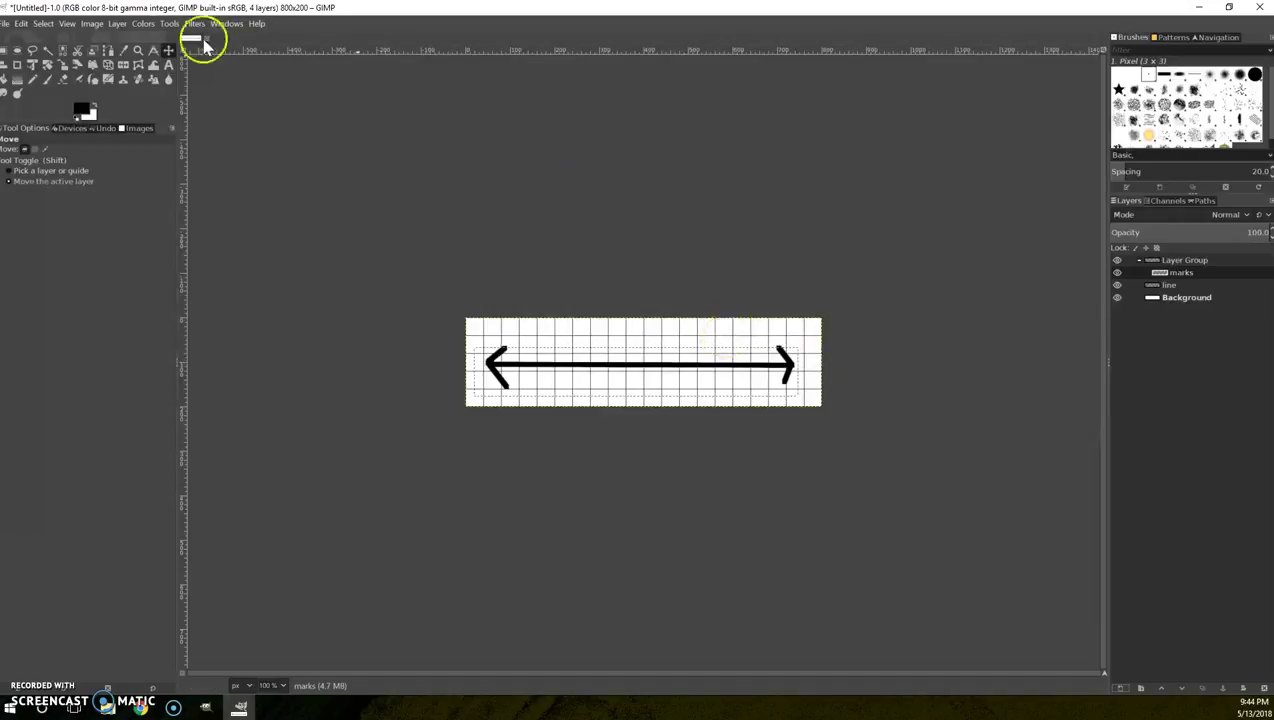
- Clear the selection, nudge the line layer a few pixels down, then make marks active
click(41, 24)
click(48, 50)
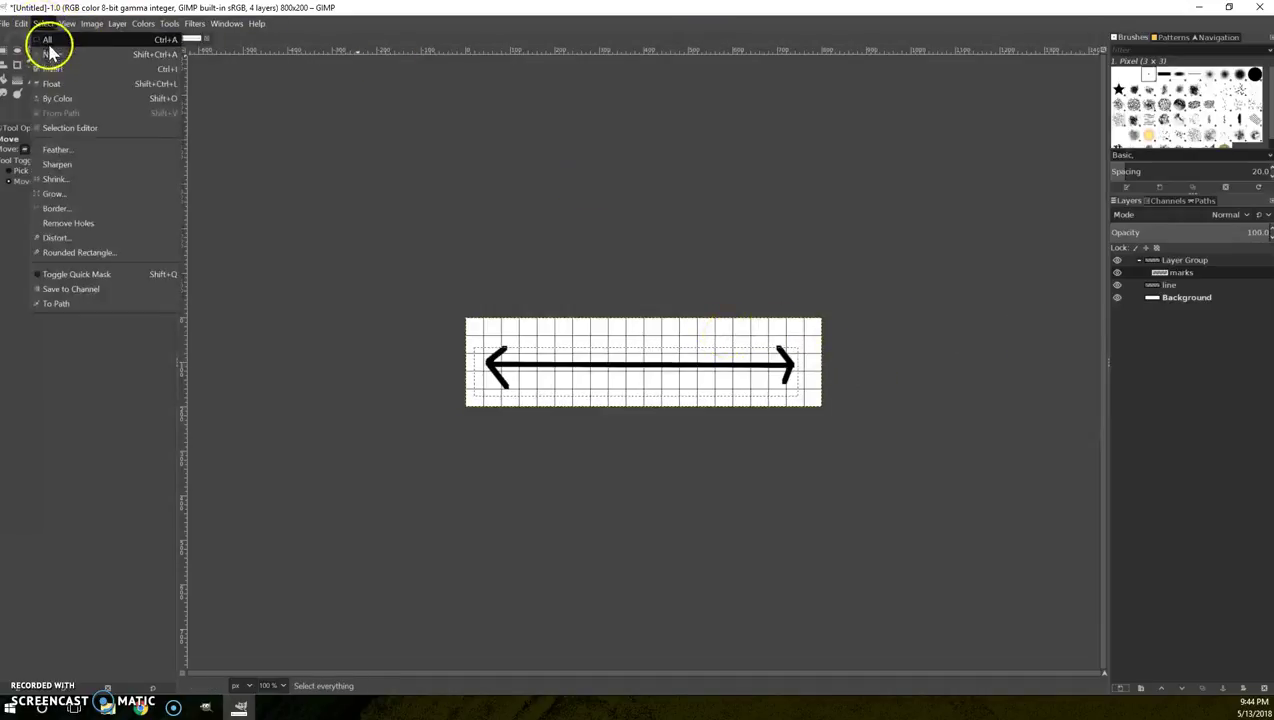
double_click(1179, 273)
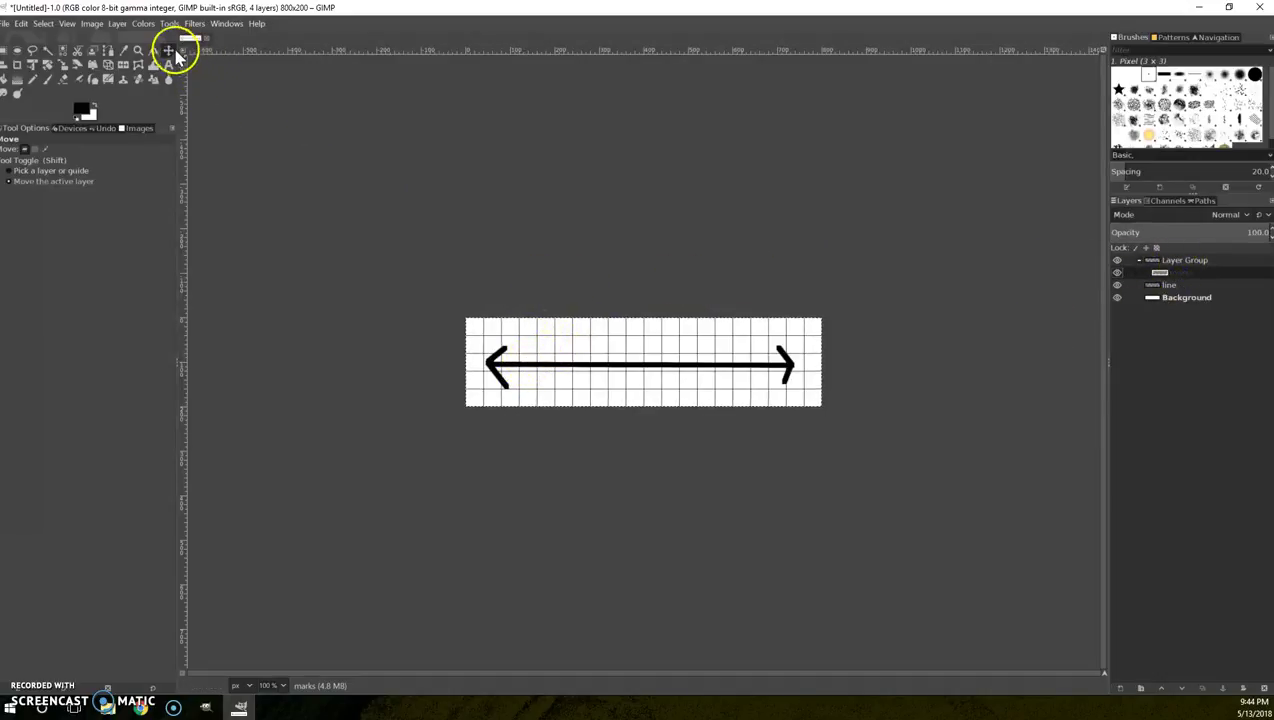
click(77, 176)
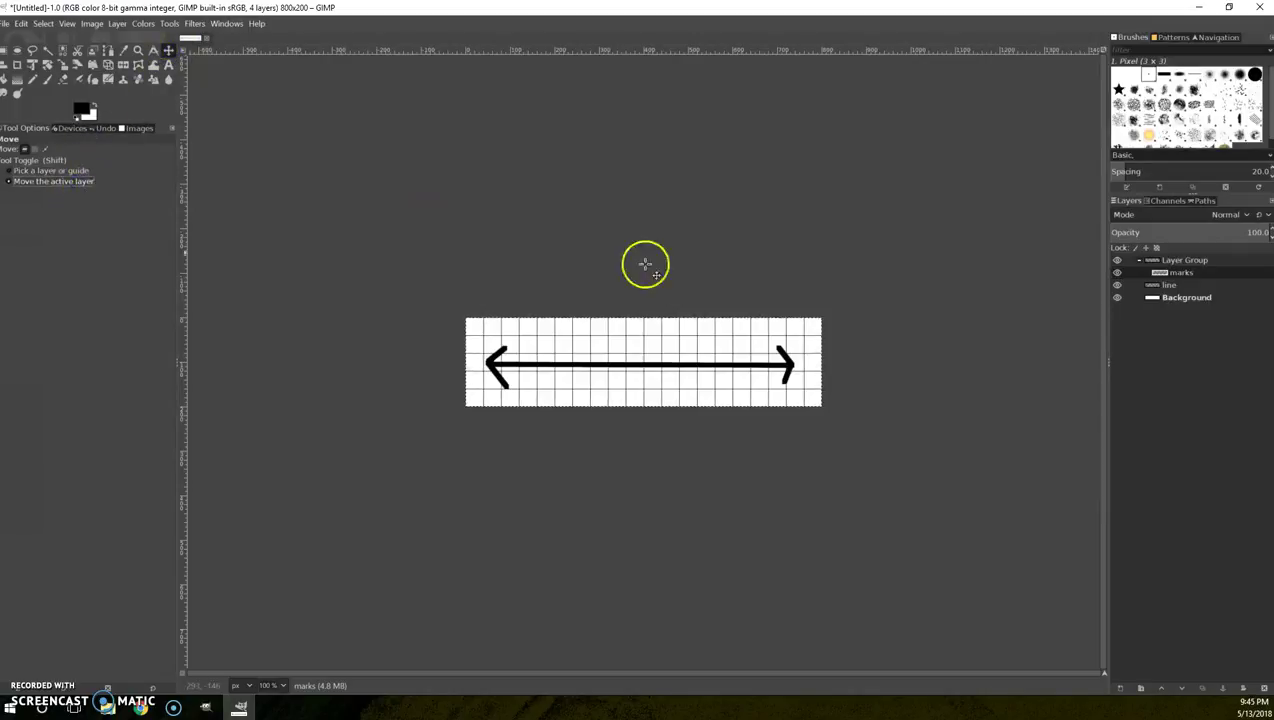
click(1172, 285)
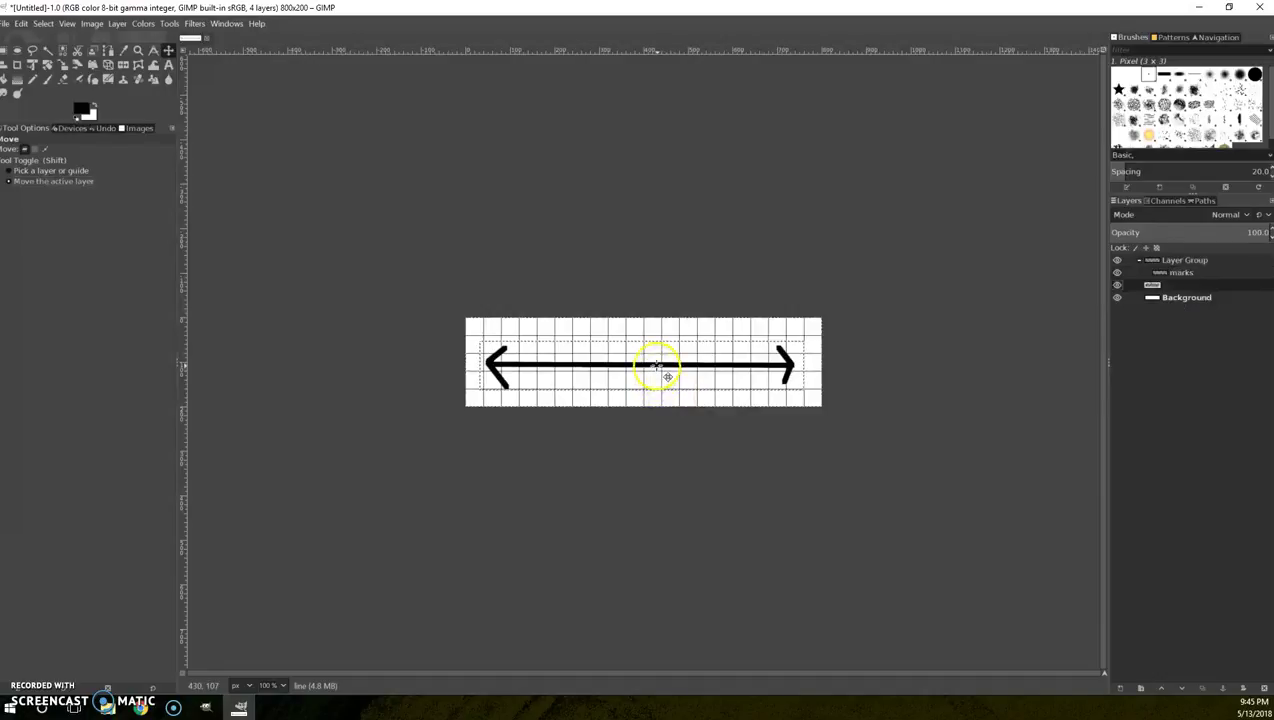
drag(657, 367, 657, 371)
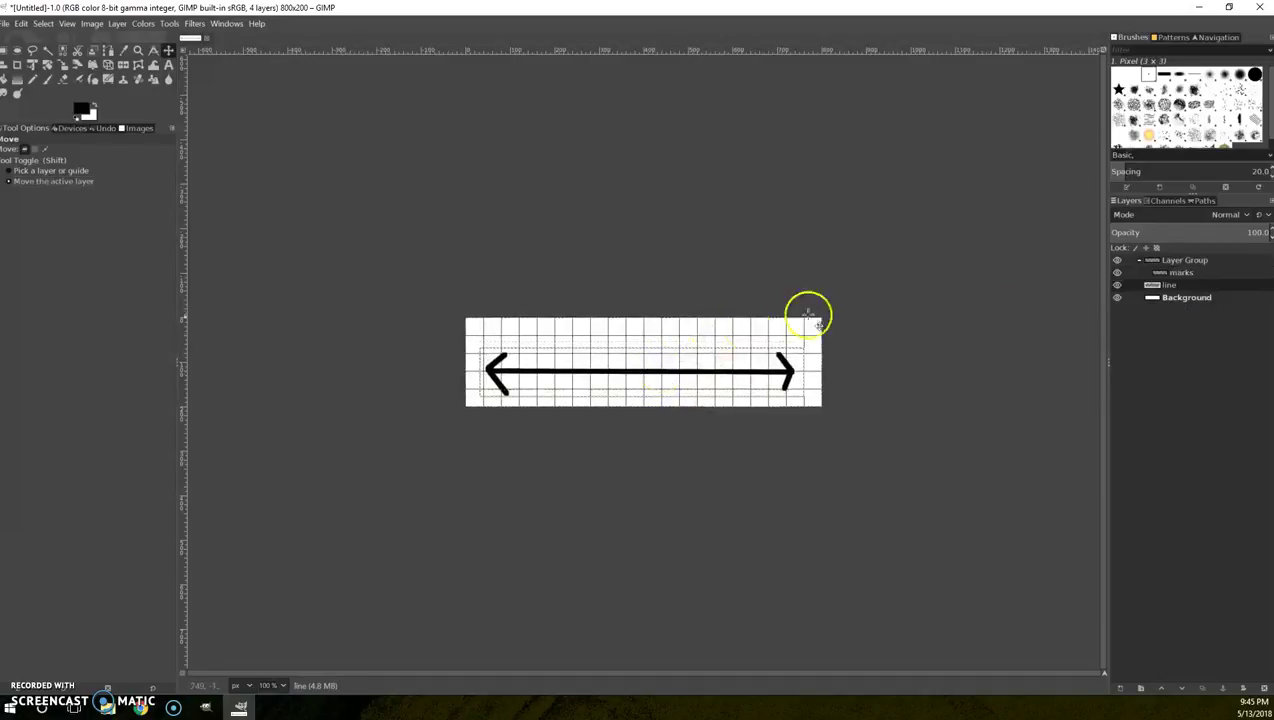
click(1196, 273)
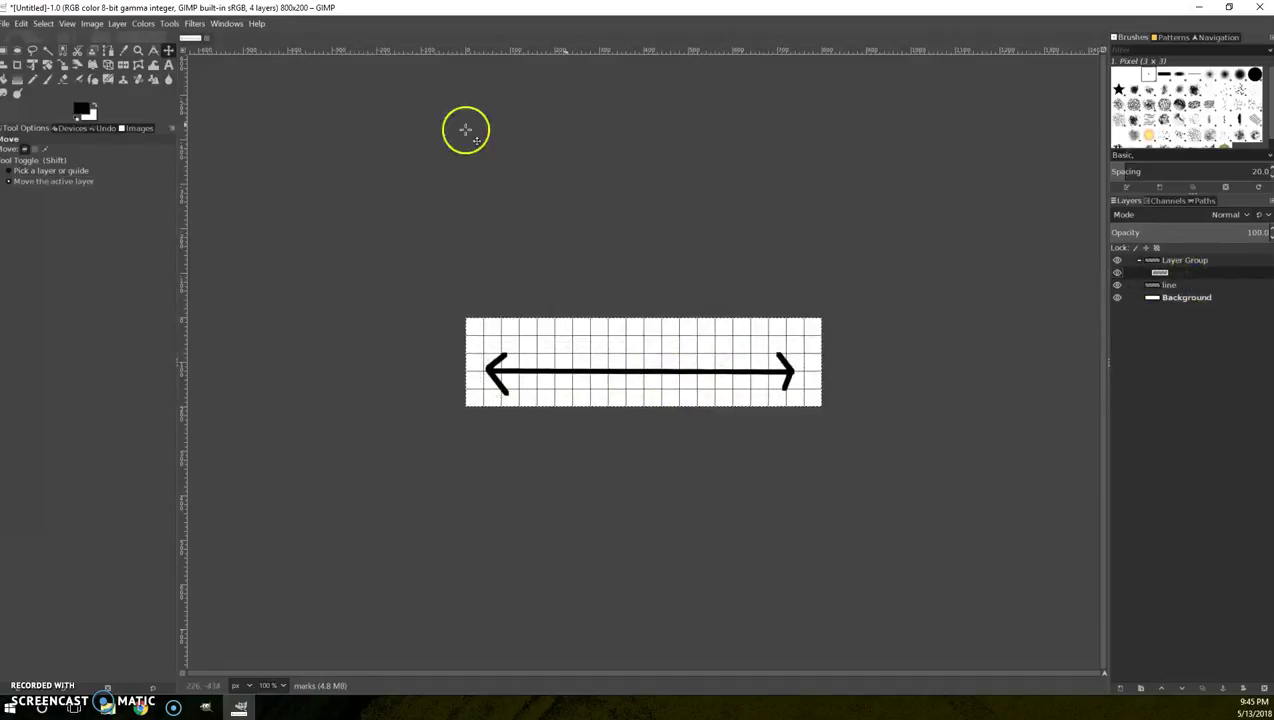
- Draw a short vertical tick on the line, redrawing a misplaced one, and zoom to 200%
click(48, 80)
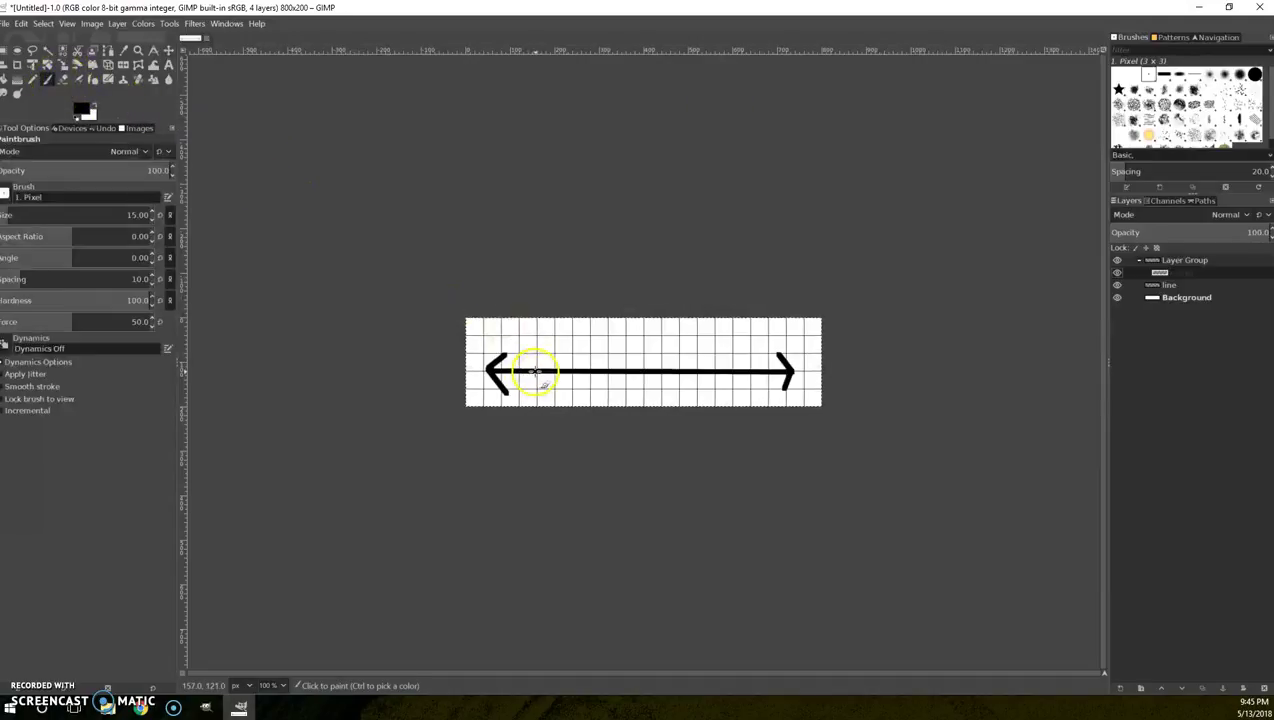
key(shift)
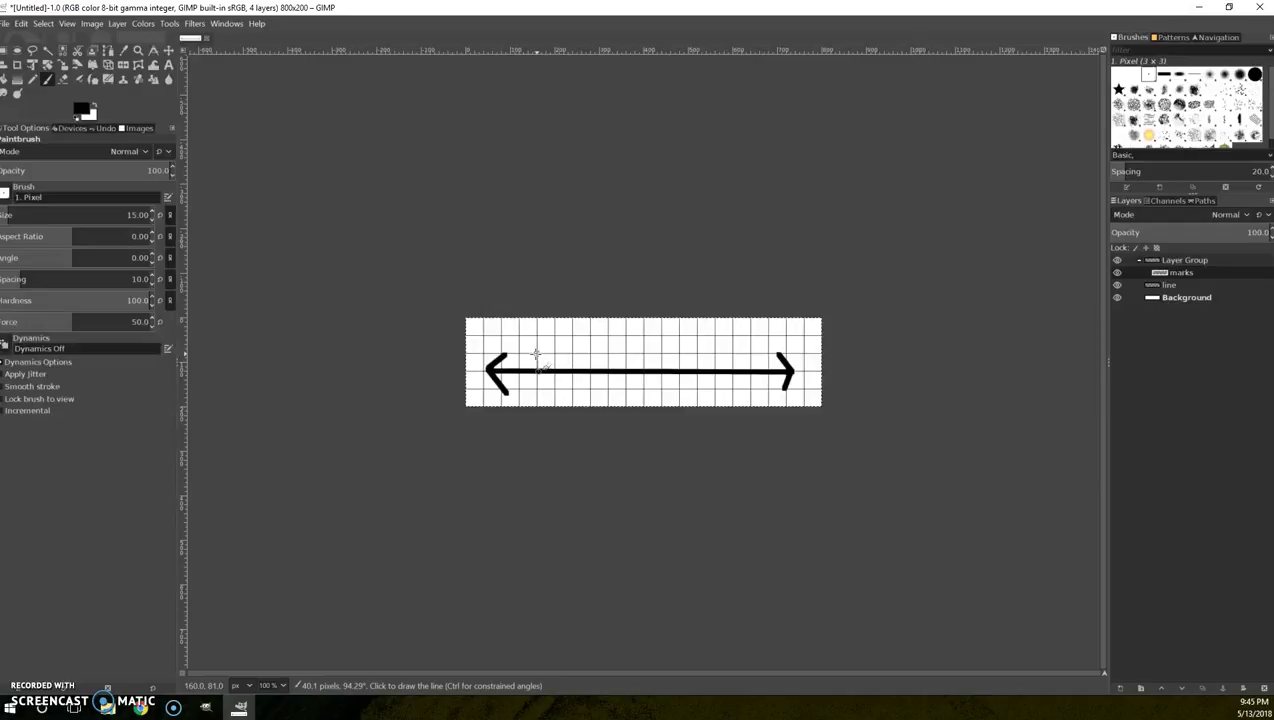
click(590, 344)
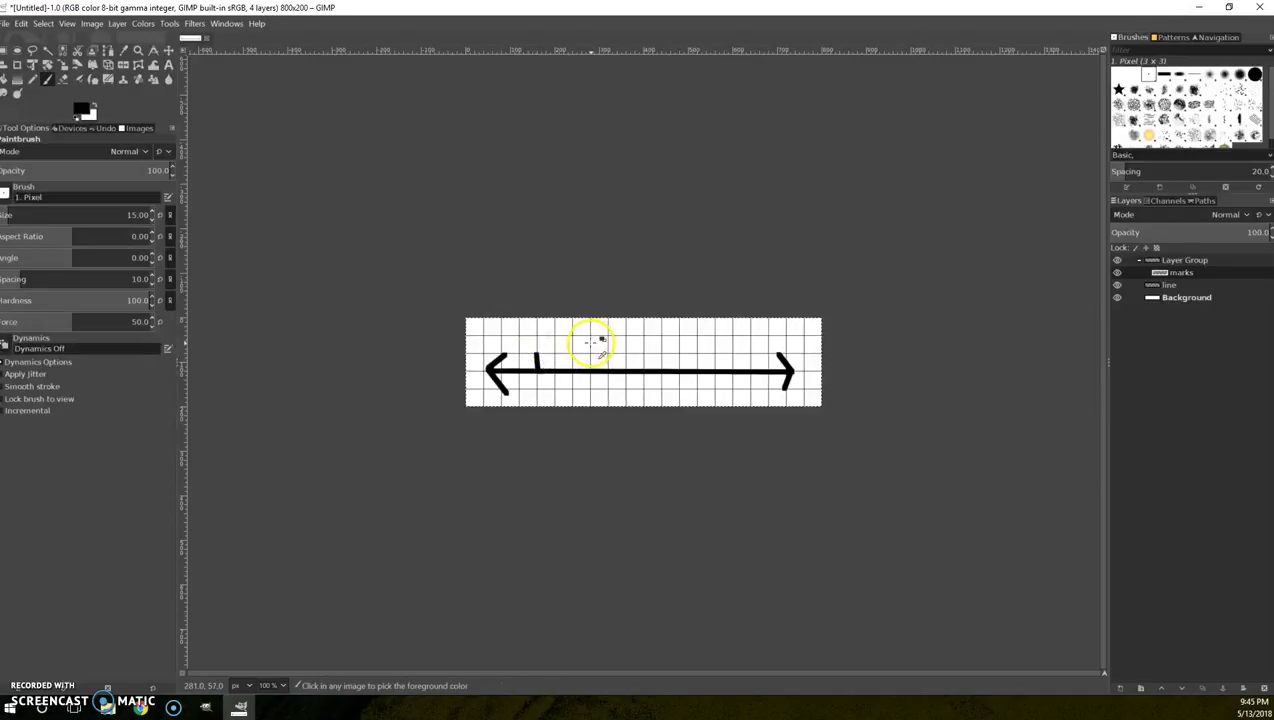
key(ctrl+z)
key(shift)
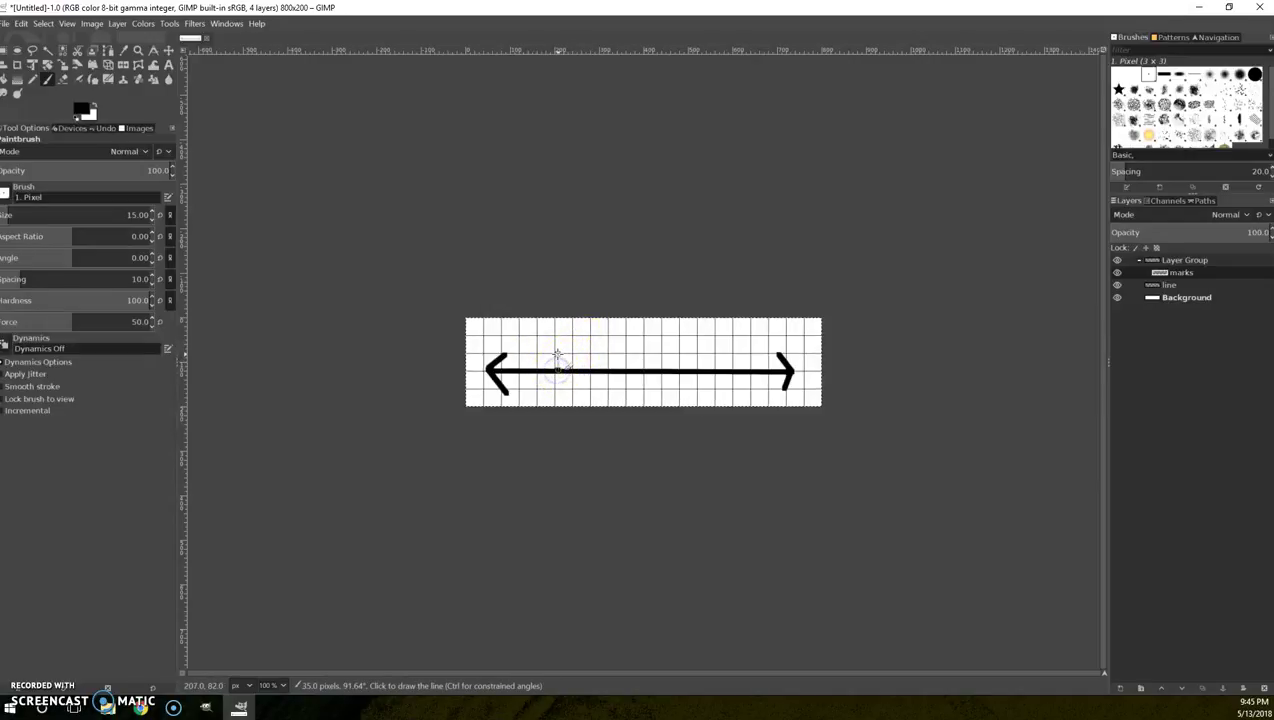
shift+click(557, 352)
click(70, 24)
mouse_move(80, 68)
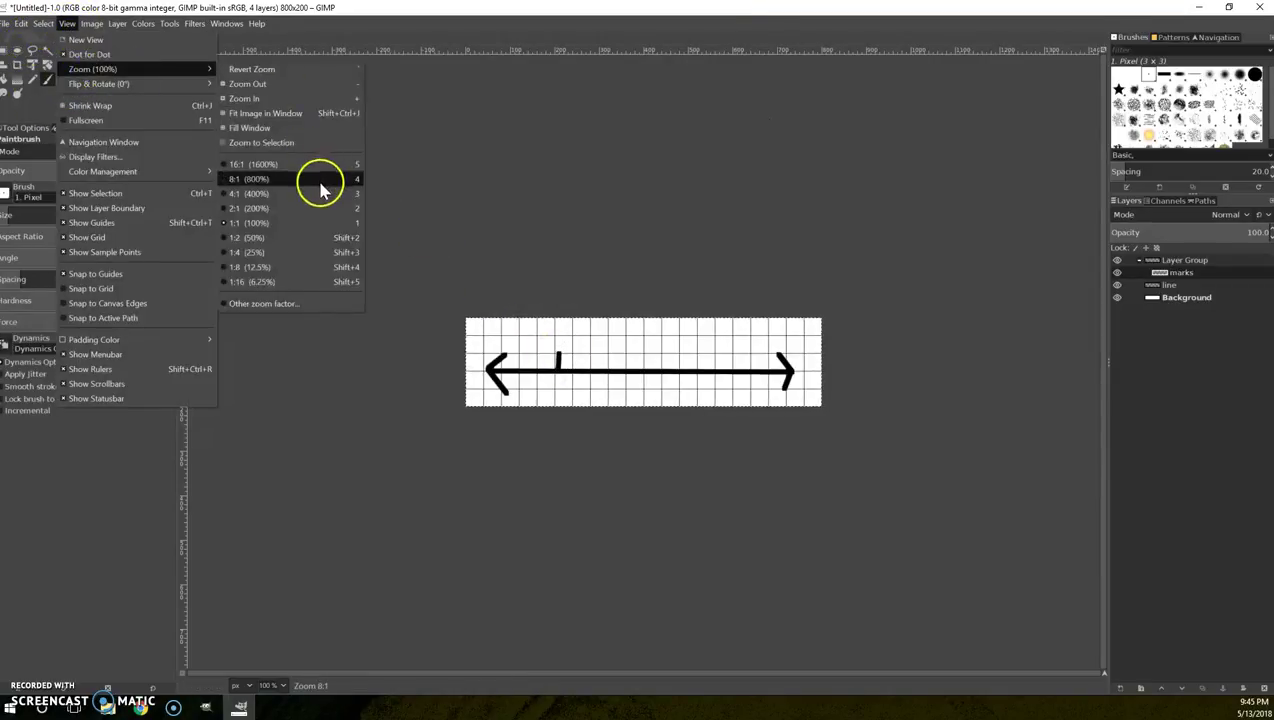
click(322, 220)
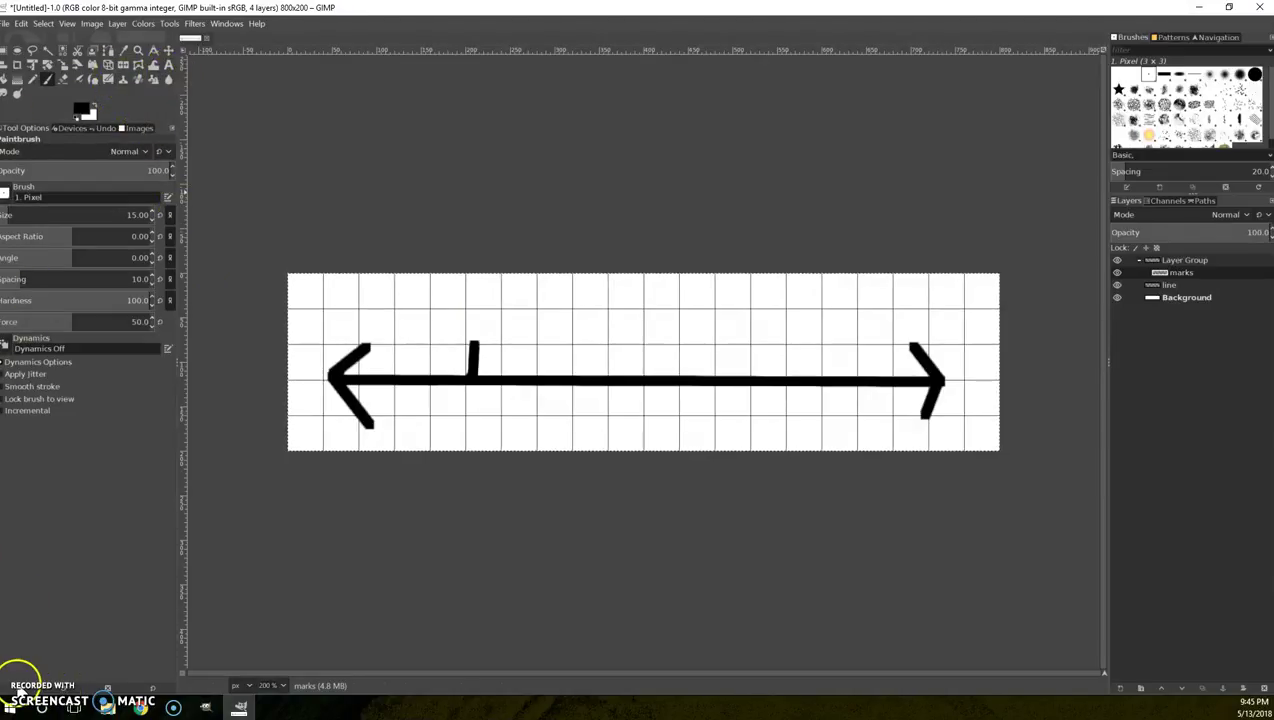
- Erase the uneven tick and draw a straight vertical tick near the left arrowhead
click(63, 80)
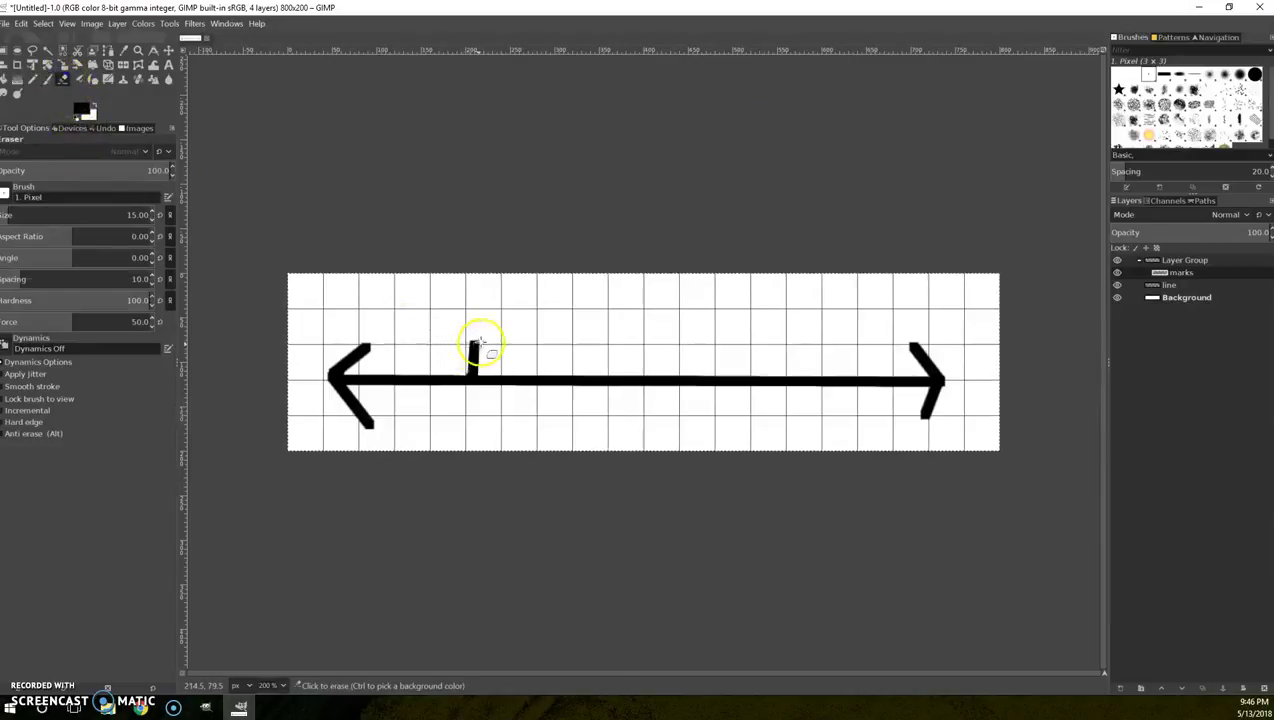
mouse_move(478, 341)
mouse_down()
mouse_move(461, 344)
mouse_move(489, 362)
mouse_move(461, 398)
mouse_move(492, 358)
mouse_up()
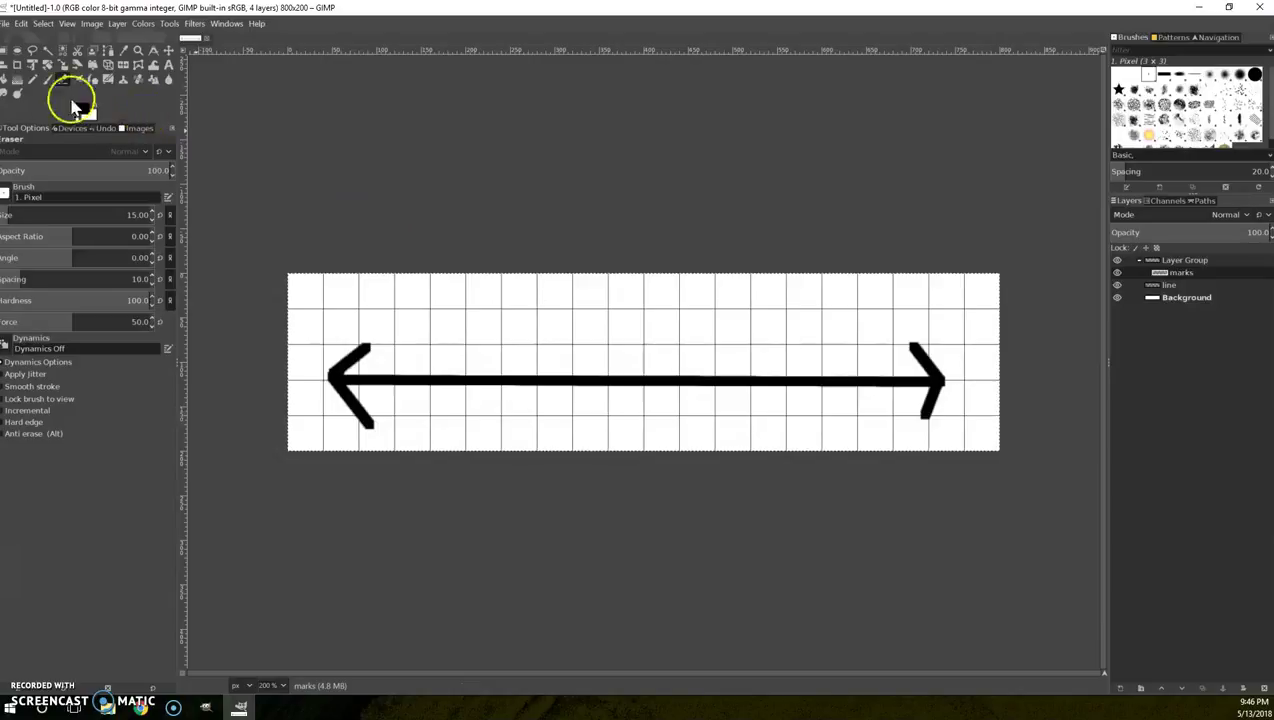
click(47, 81)
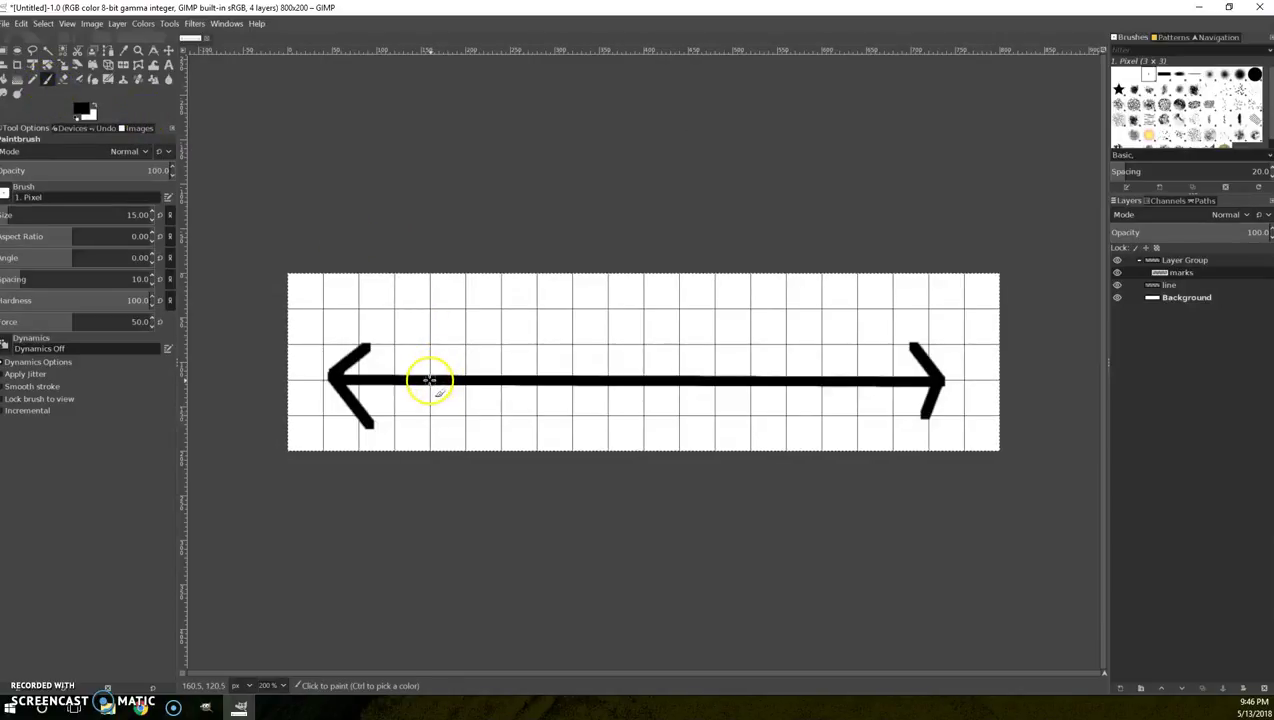
key(shift)
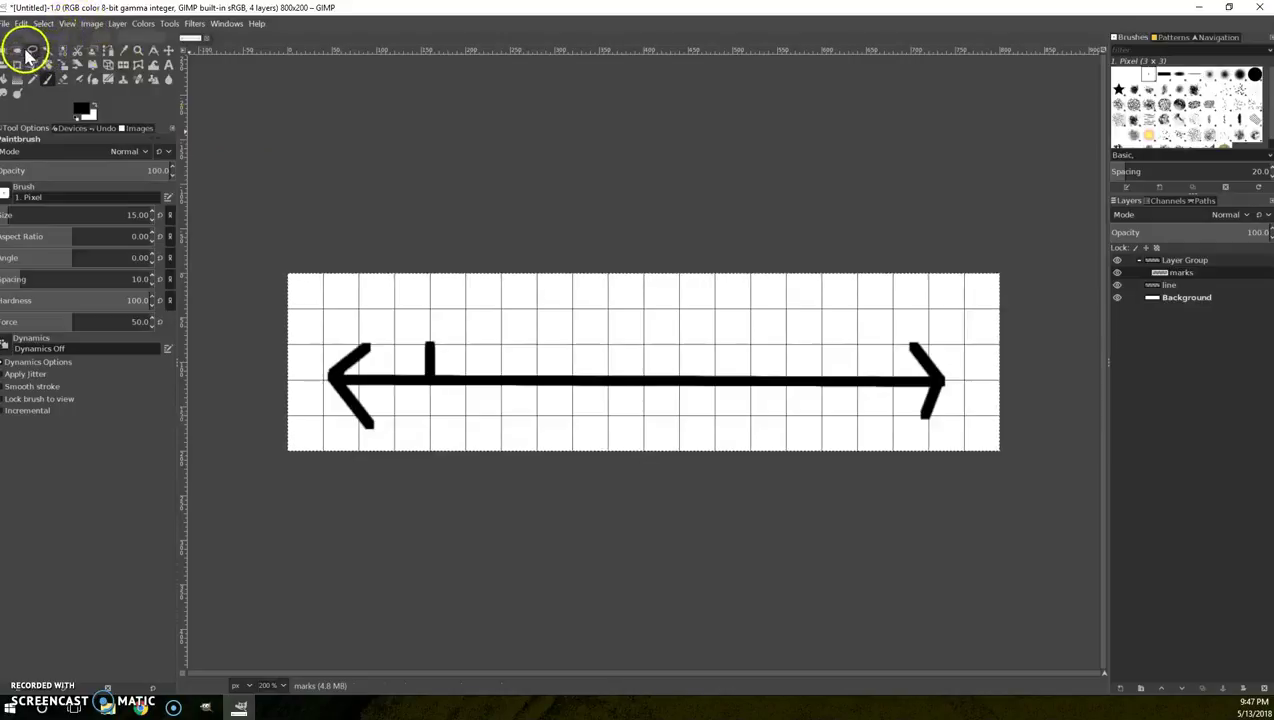
- Fuzzy-select the tick area and crop the marks layer to that selection
click(46, 49)
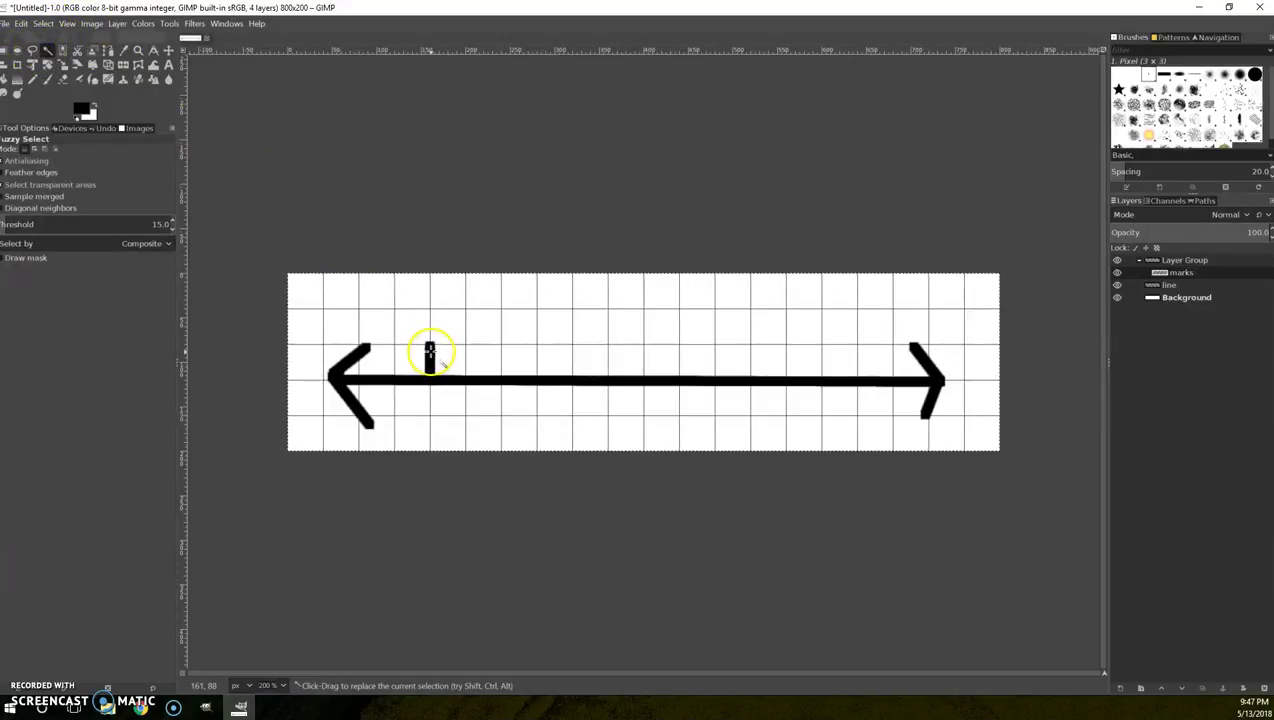
click(556, 355)
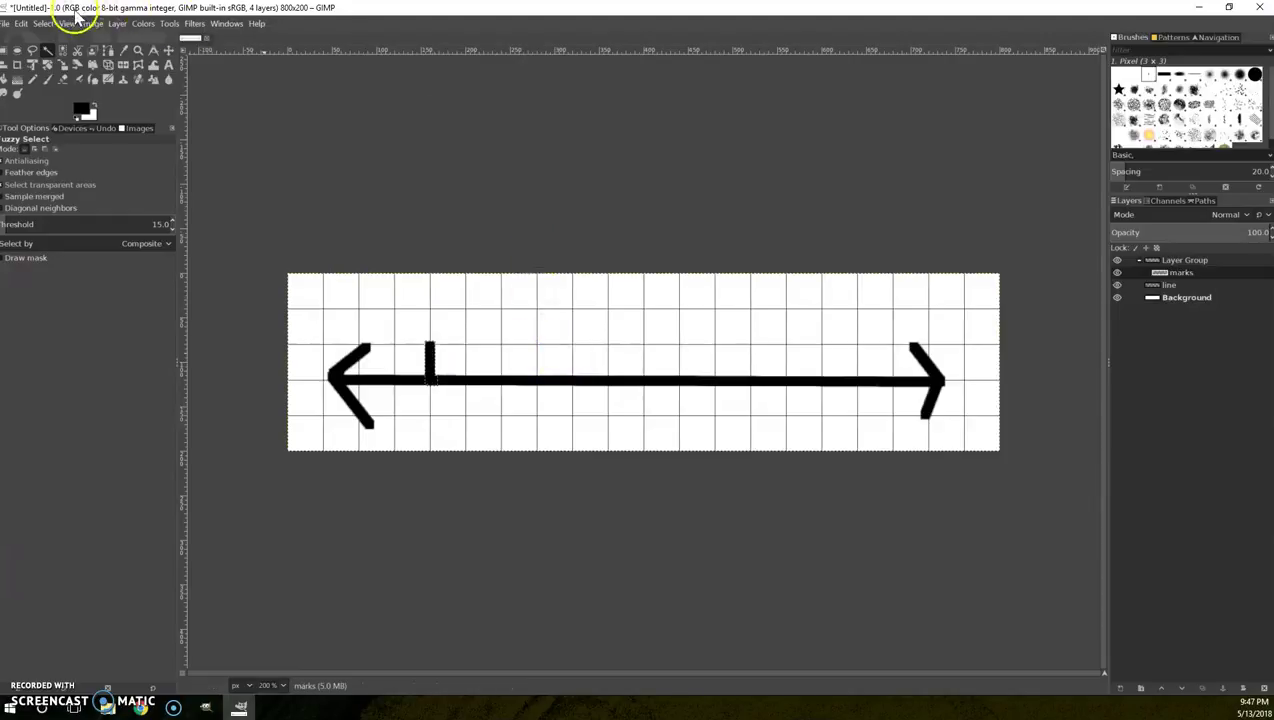
click(117, 24)
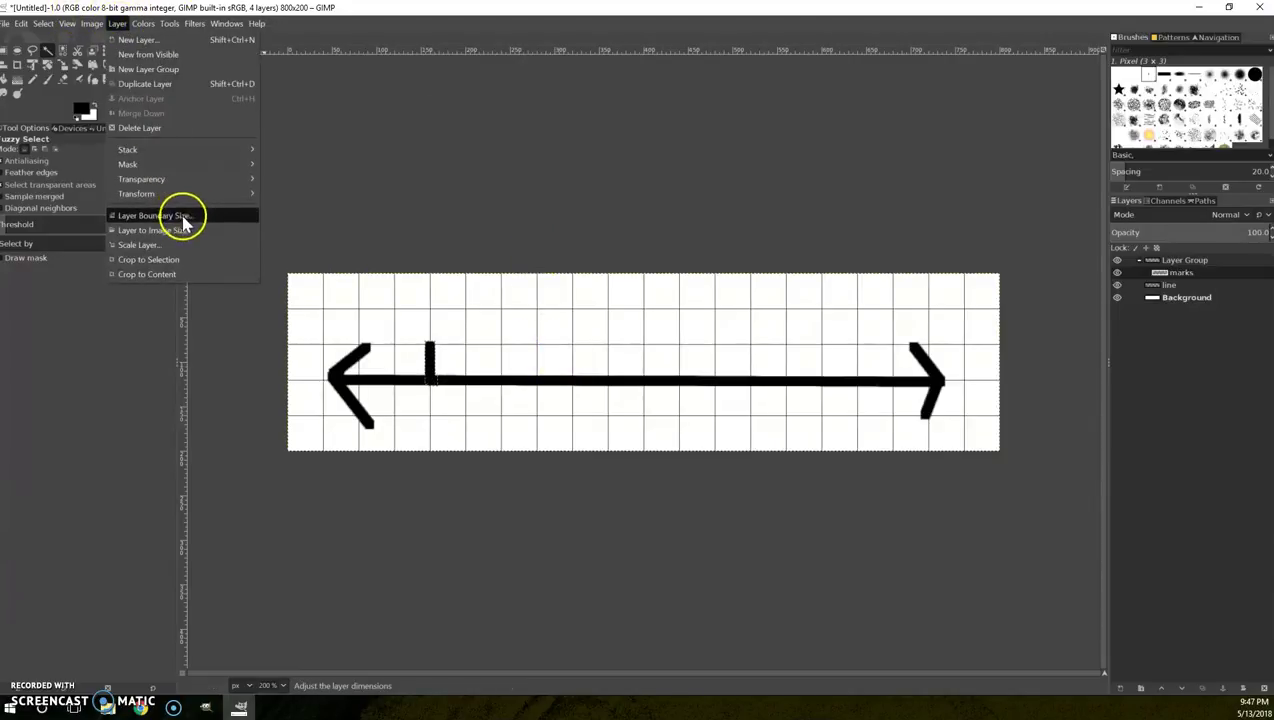
click(187, 260)
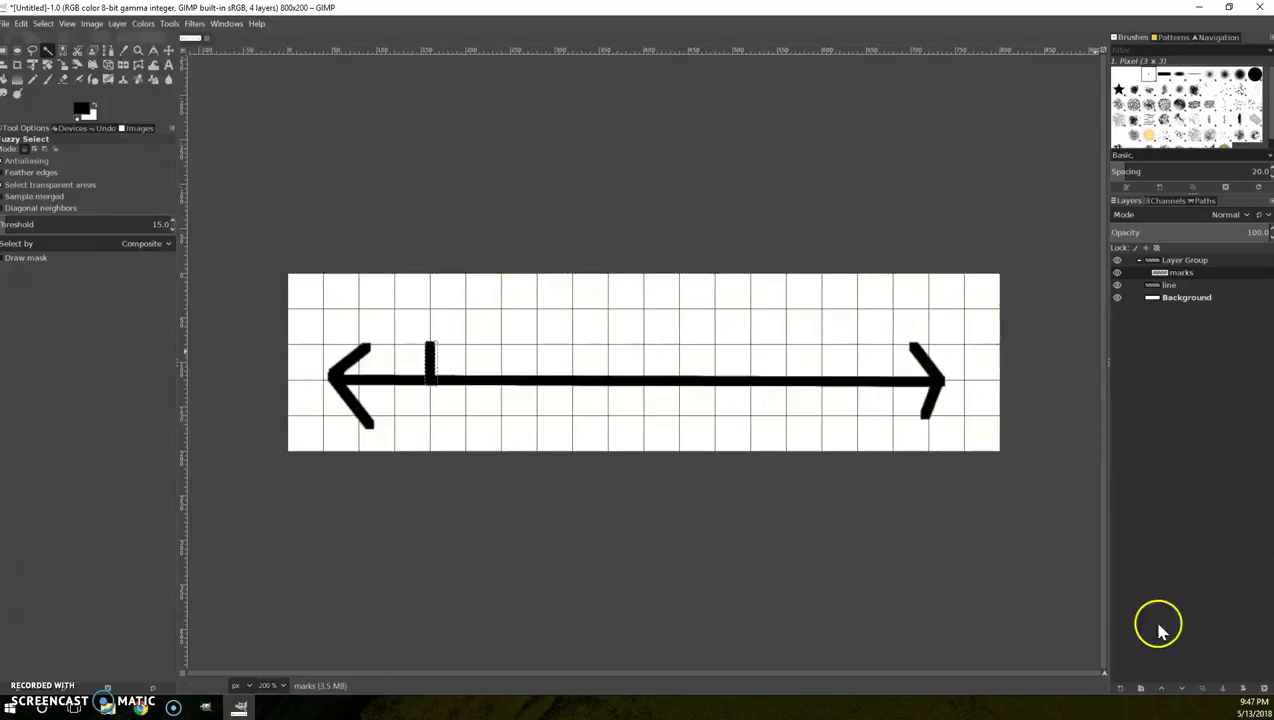
- Duplicate the marks layer five times
click(1203, 689)
click(1203, 689)
click(1203, 689)
click(1203, 689)
click(1203, 689)
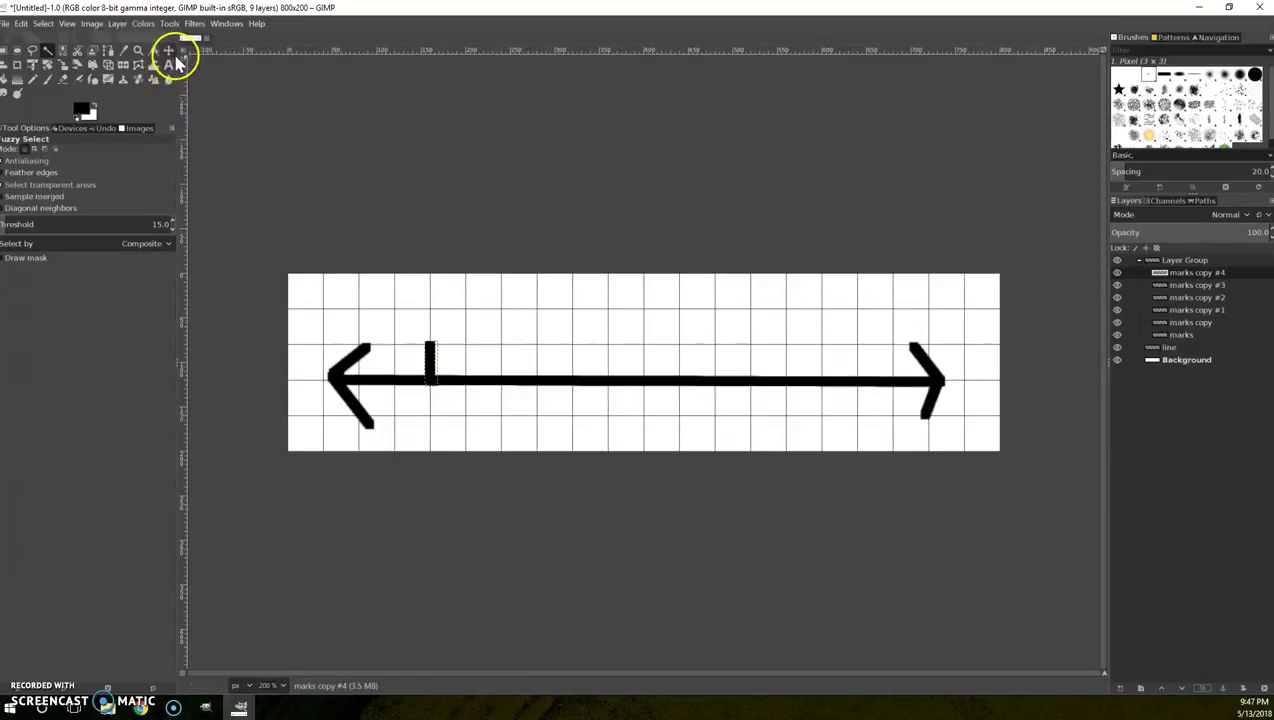
- Move the tick copies one gridline apart along the line, aligned to a horizontal guide
click(170, 52)
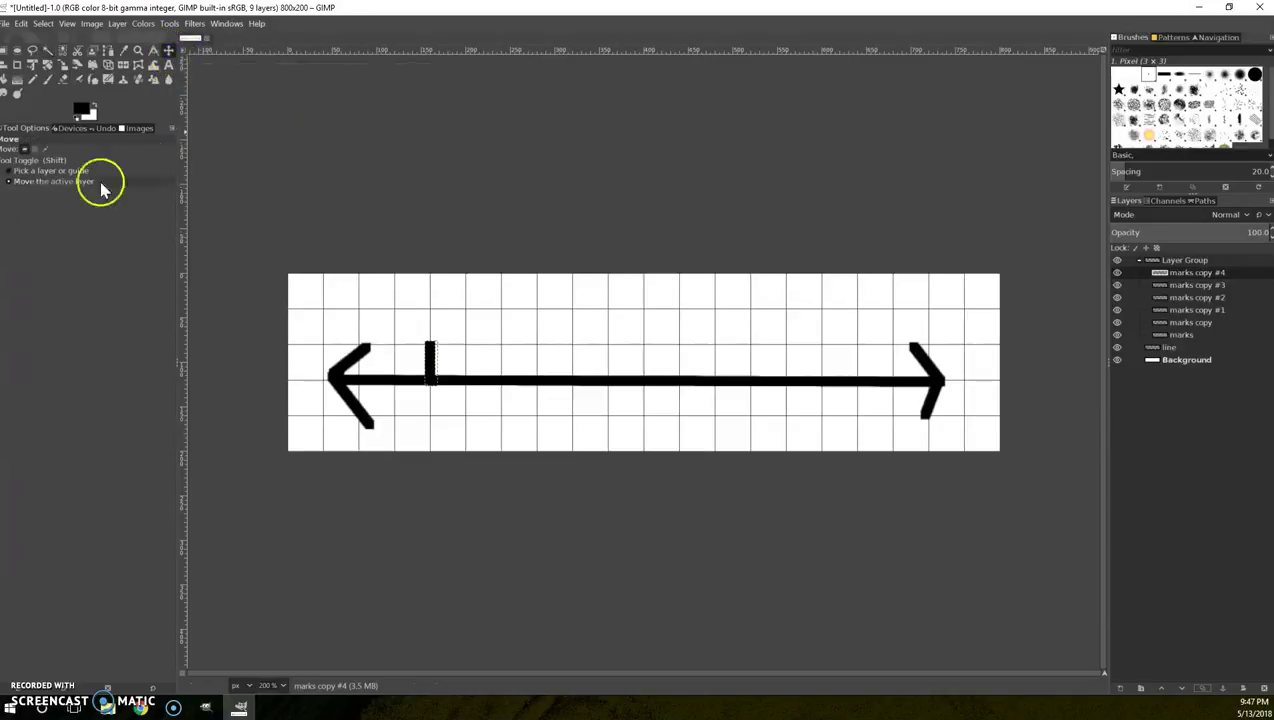
click(50, 171)
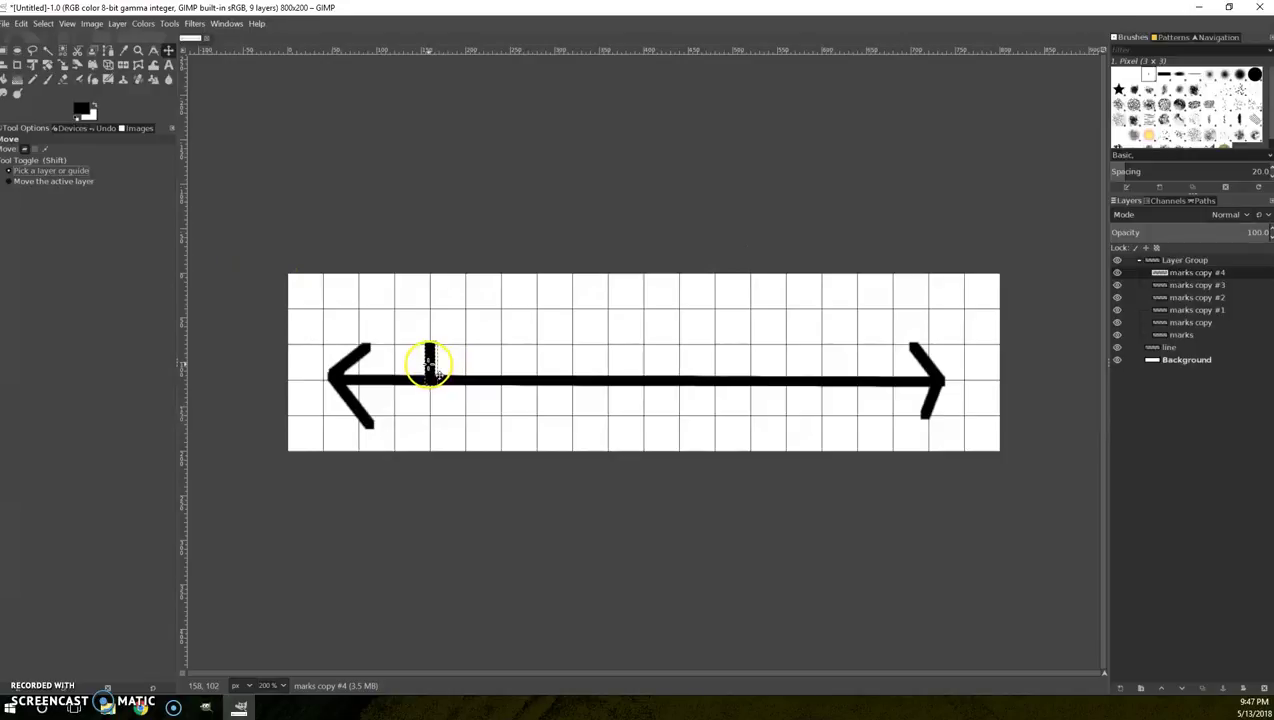
drag(484, 363, 493, 366)
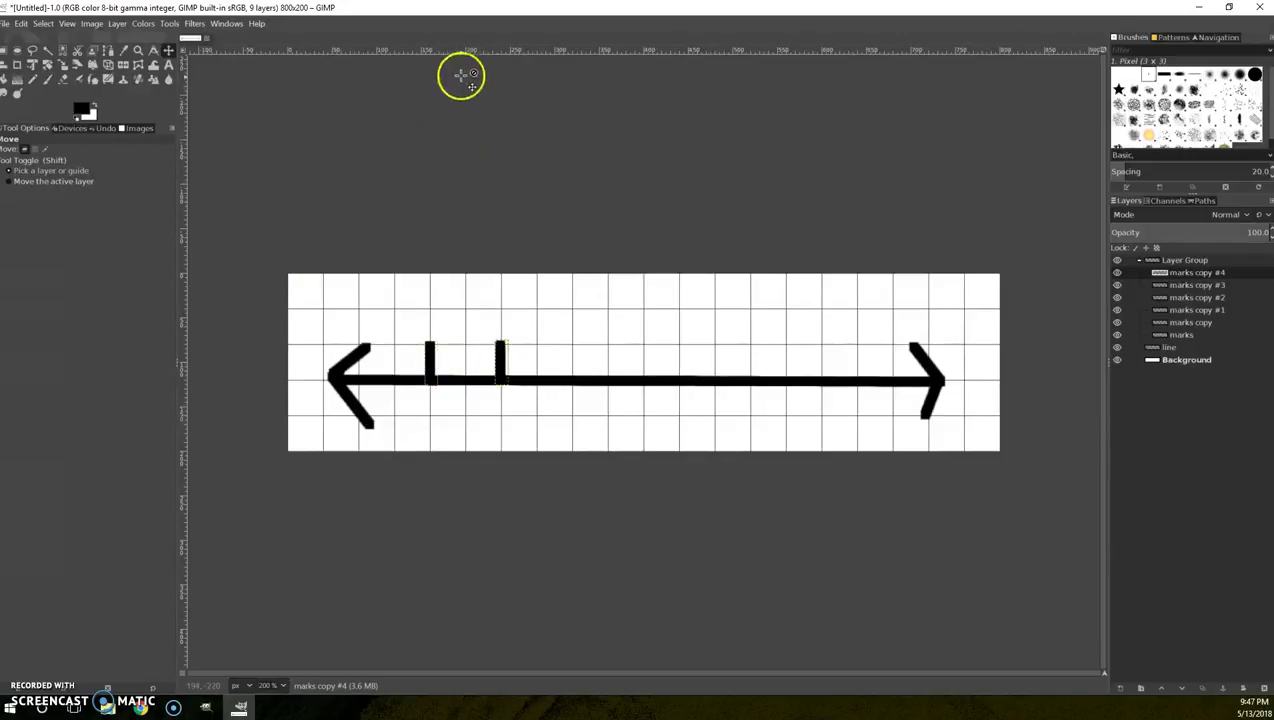
drag(466, 52, 485, 340)
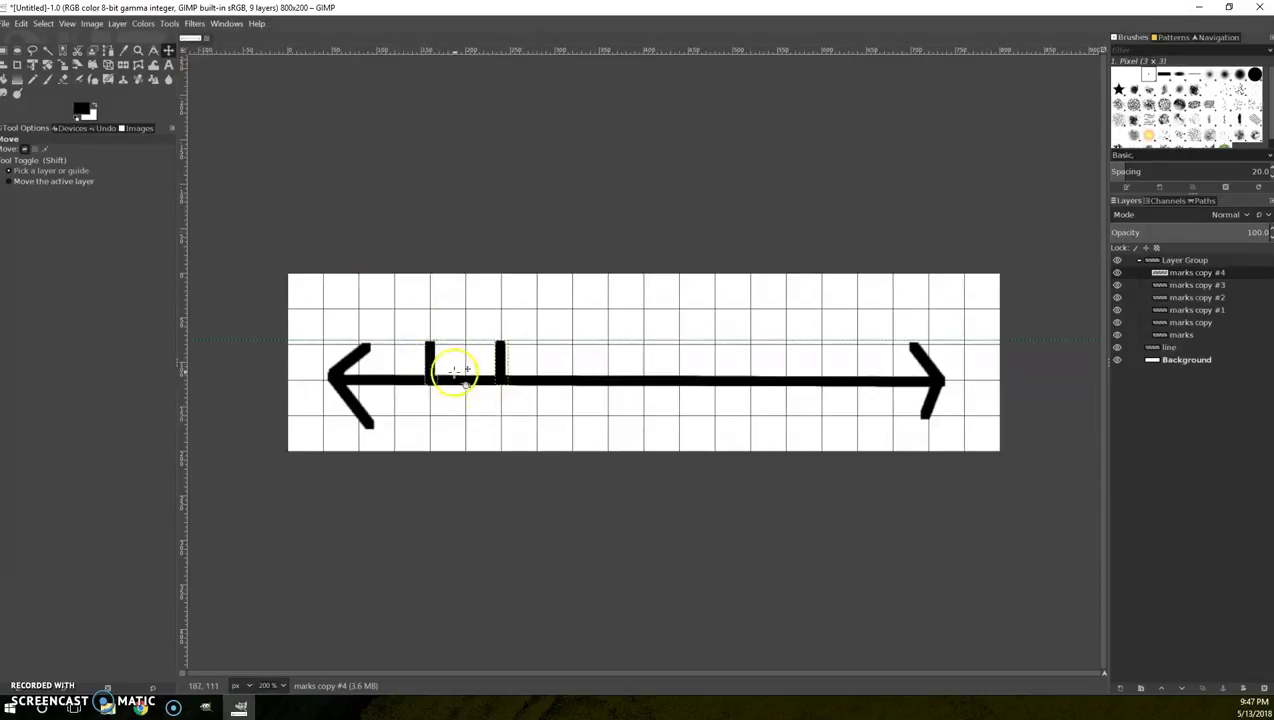
drag(428, 358, 567, 362)
click(430, 365)
drag(430, 365, 643, 367)
drag(430, 358, 716, 357)
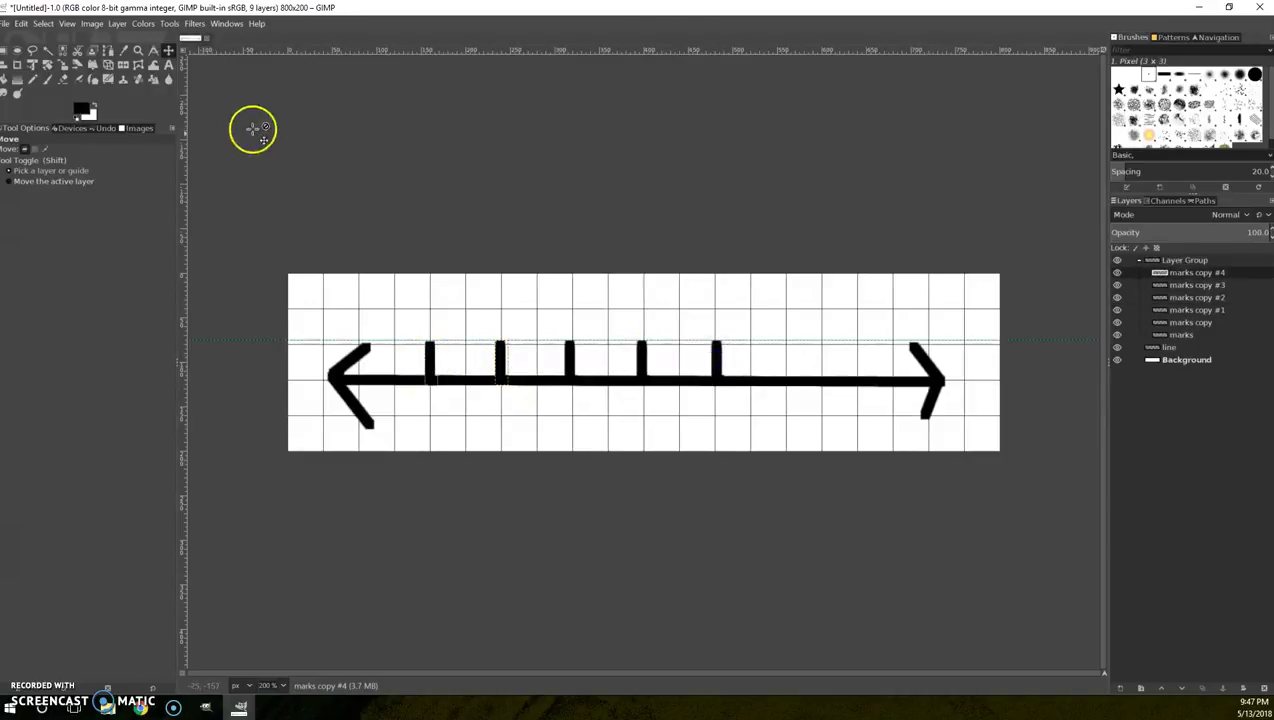
- Add text labels '-3' and '-2' above the first and second tick marks
click(169, 66)
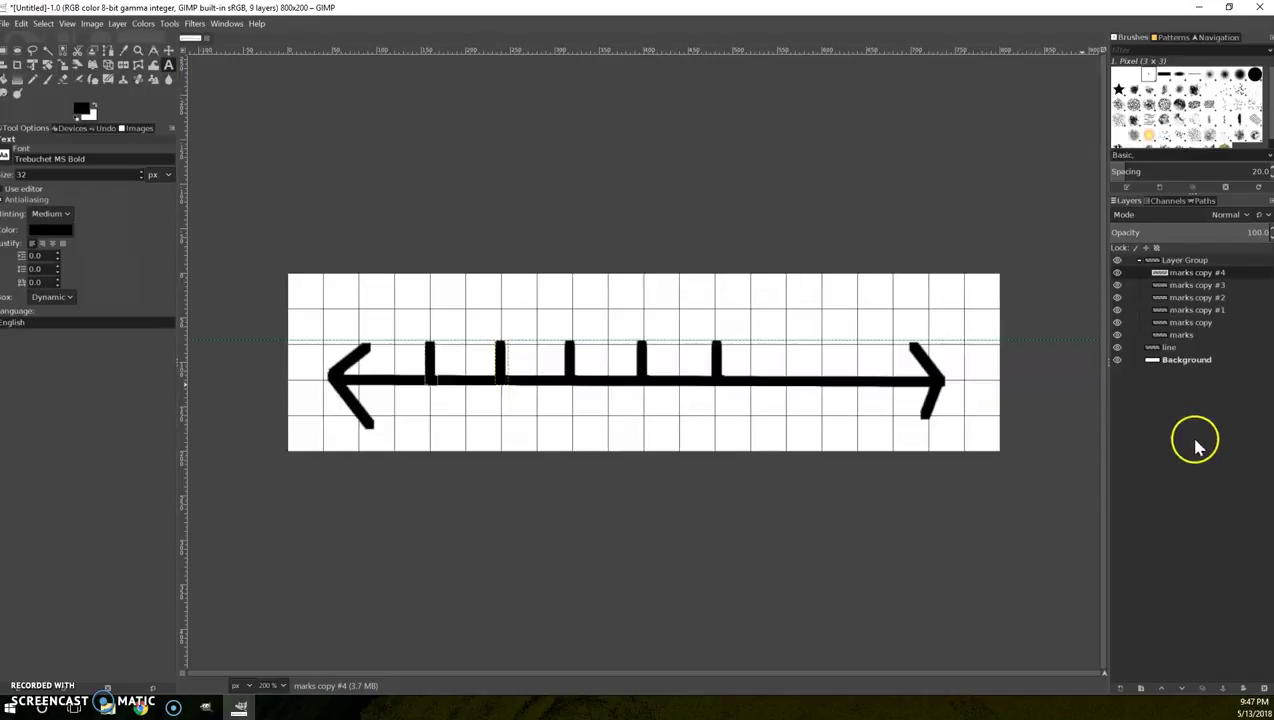
click(1202, 349)
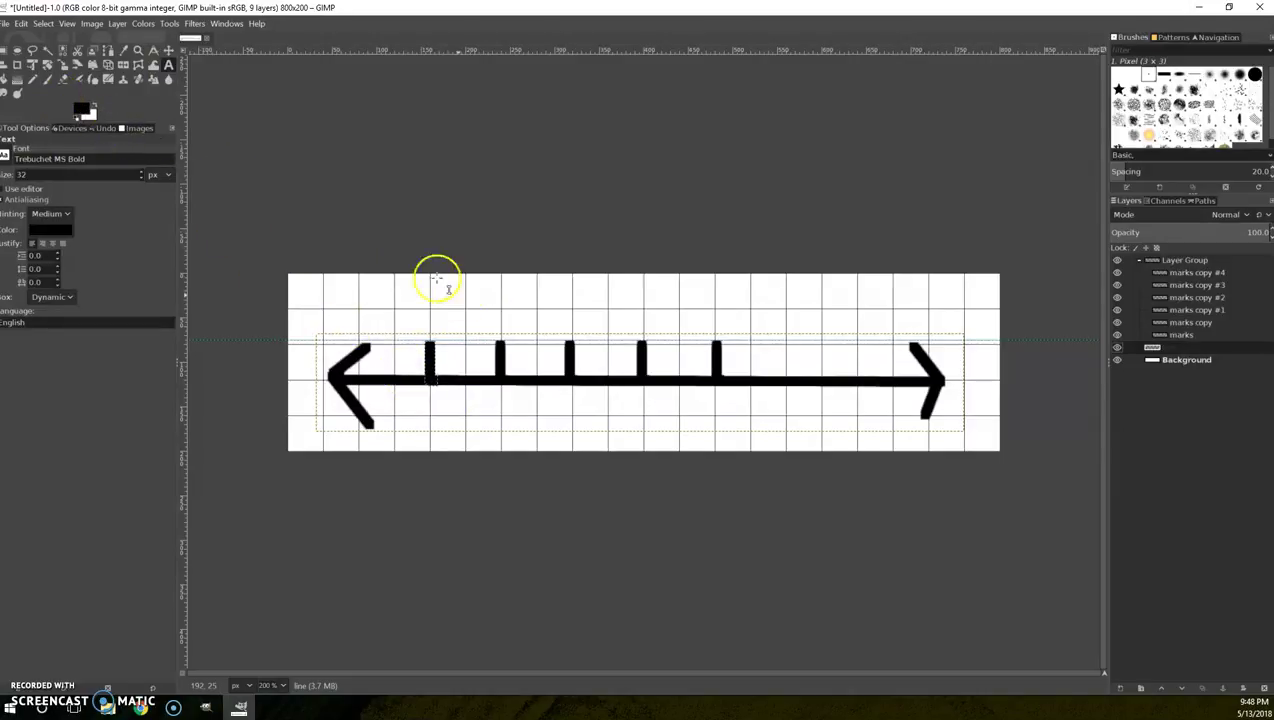
click(416, 310)
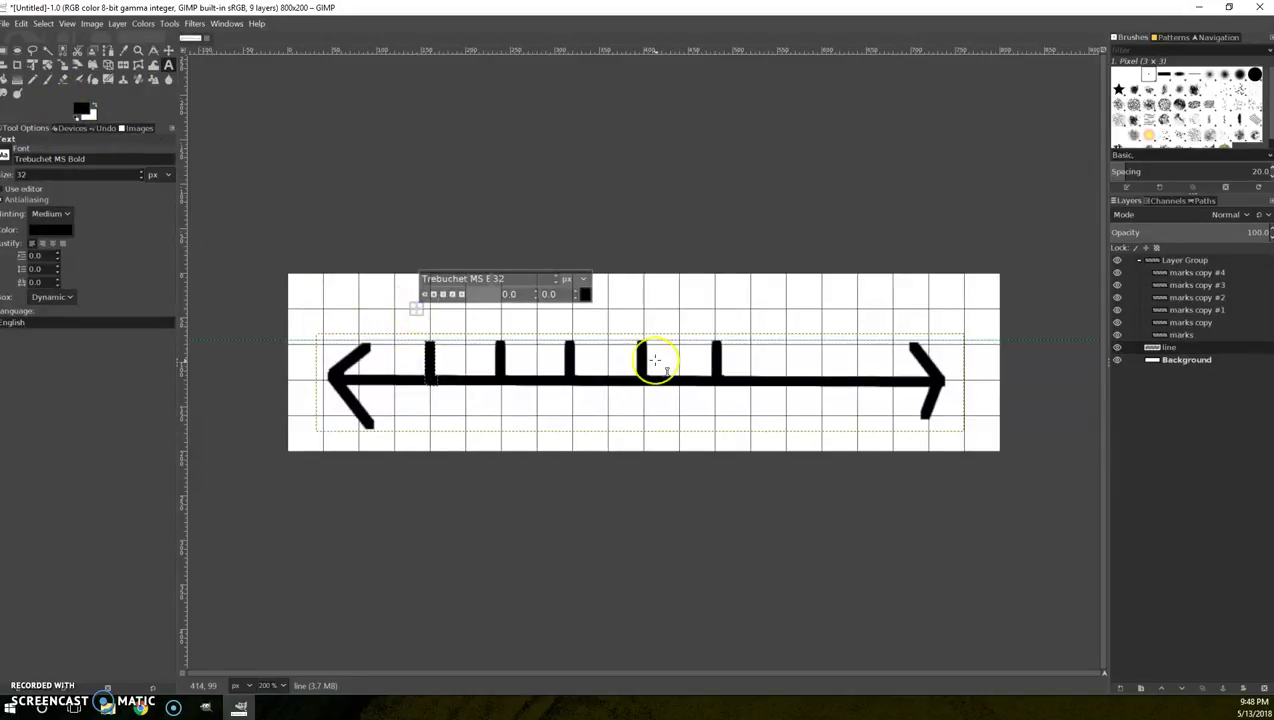
text(-3)
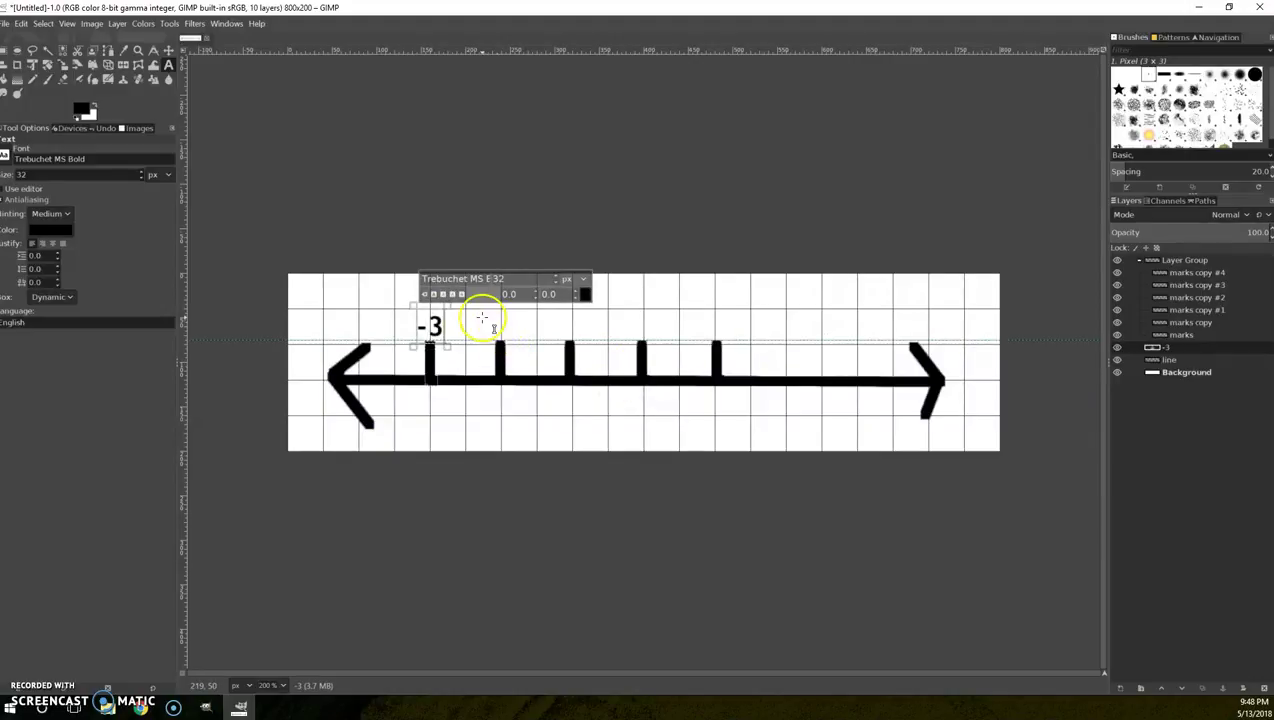
click(481, 317)
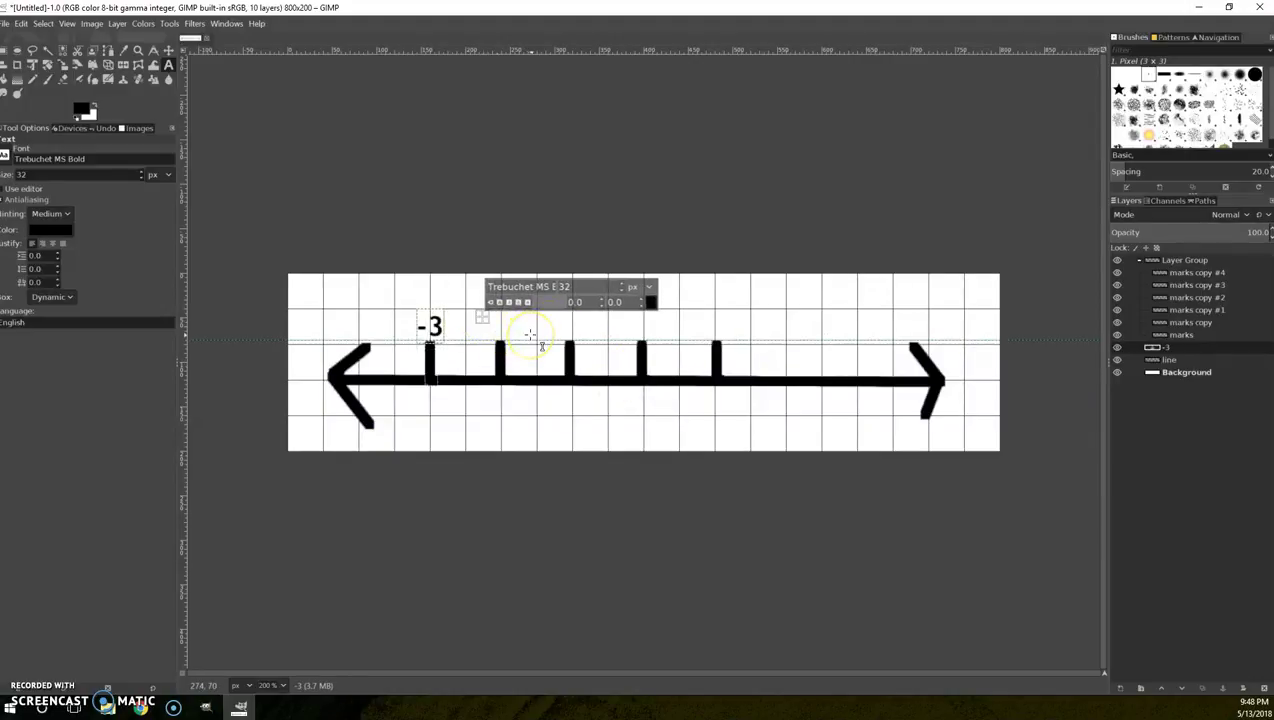
text(-2)
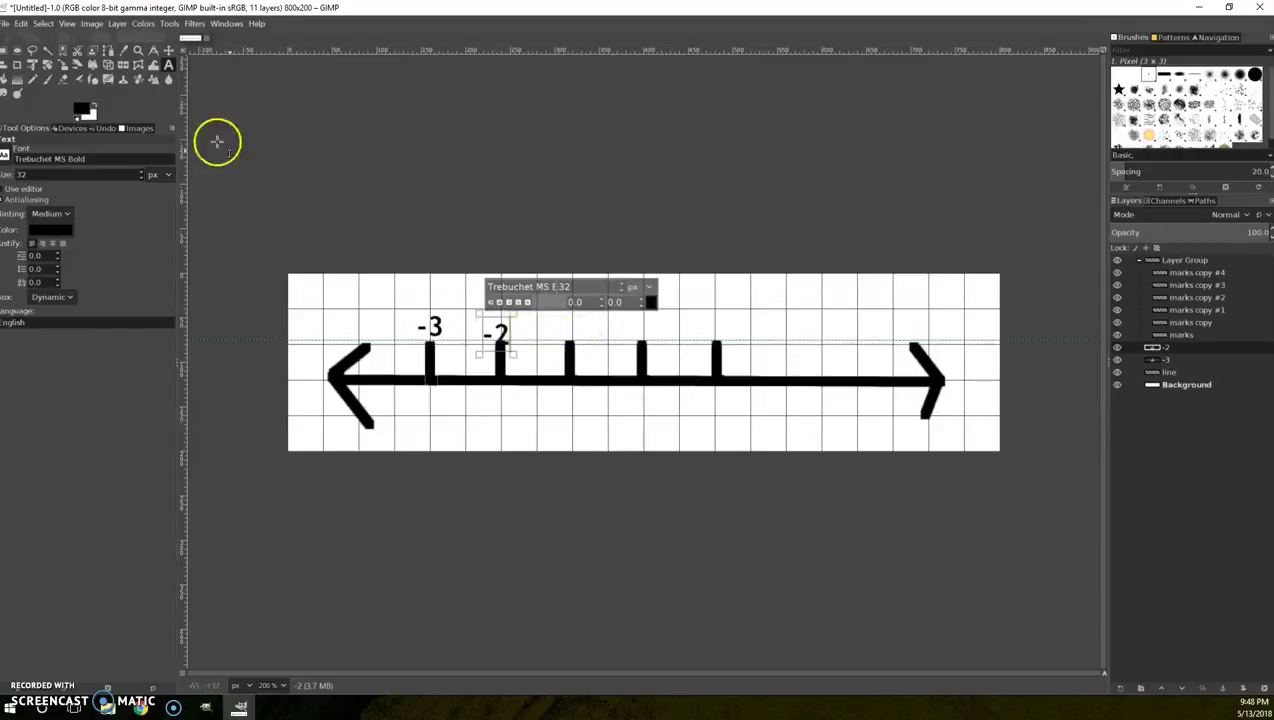
click(168, 51)
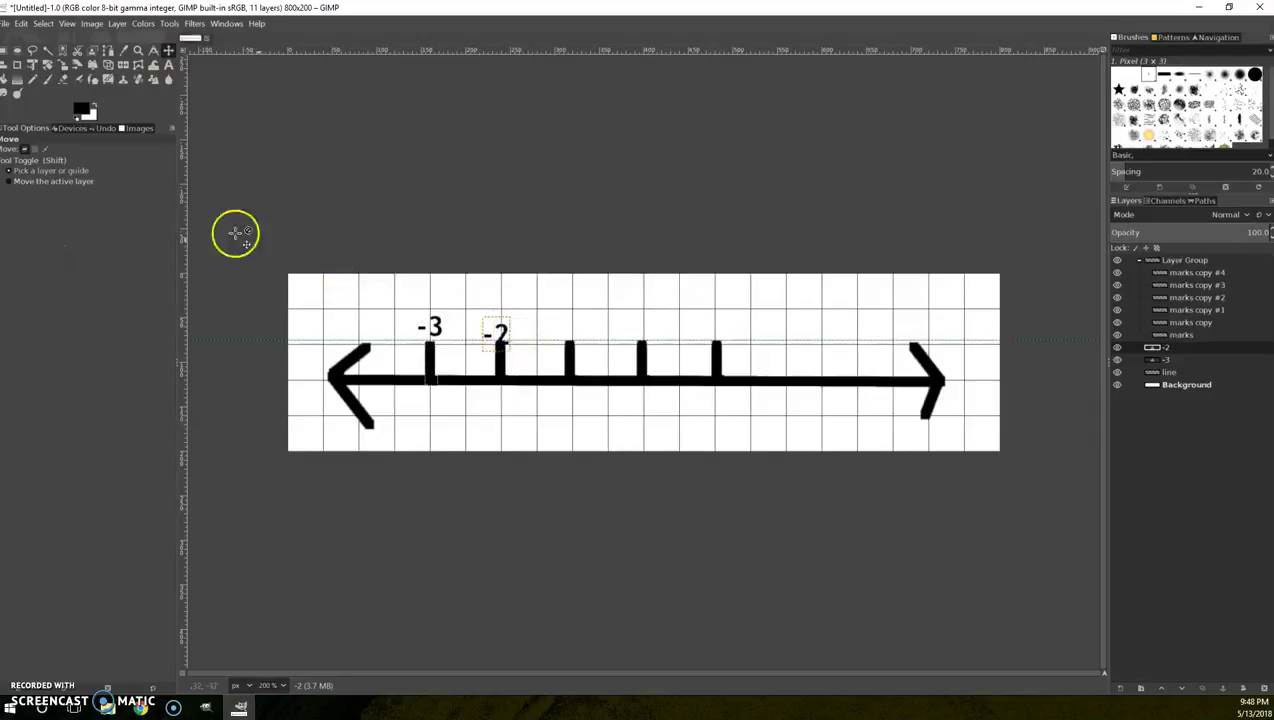
- Raise only the -2 text layer level with -3, then hide and reshow the tick group to check
click(40, 181)
mouse_move(505, 335)
mouse_down()
mouse_move(510, 320)
mouse_move(517, 332)
mouse_up()
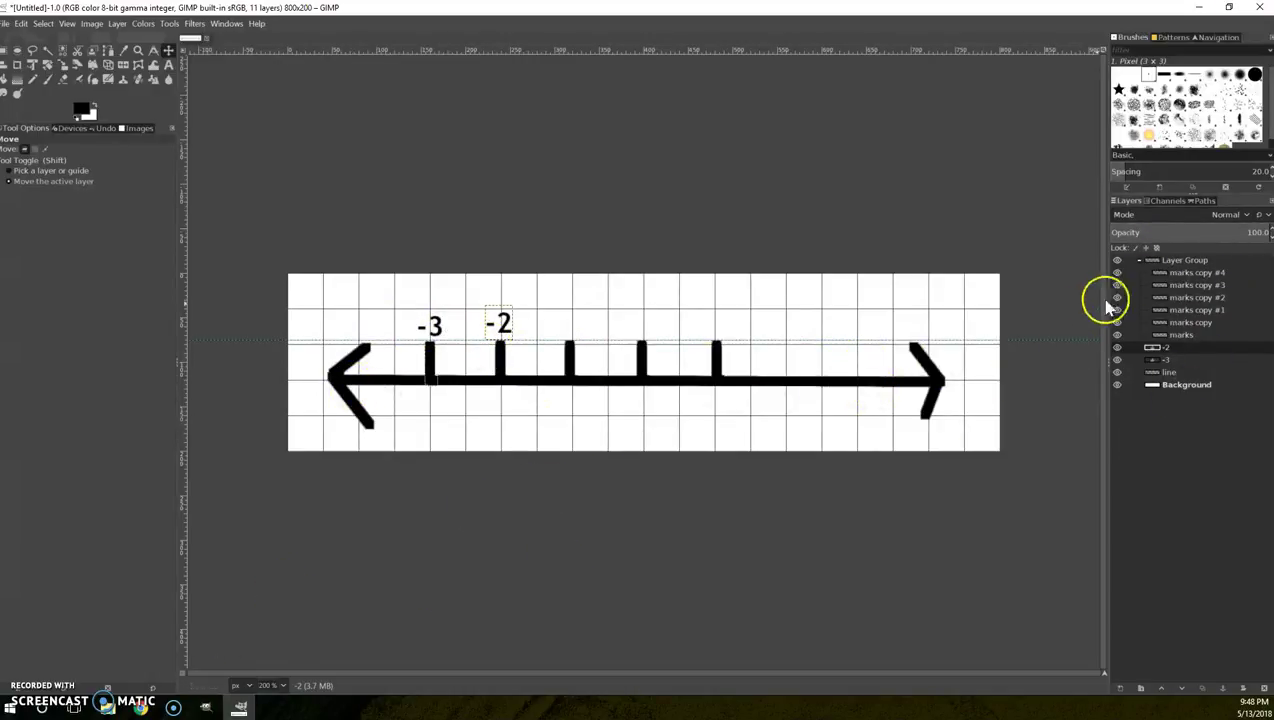
click(1117, 260)
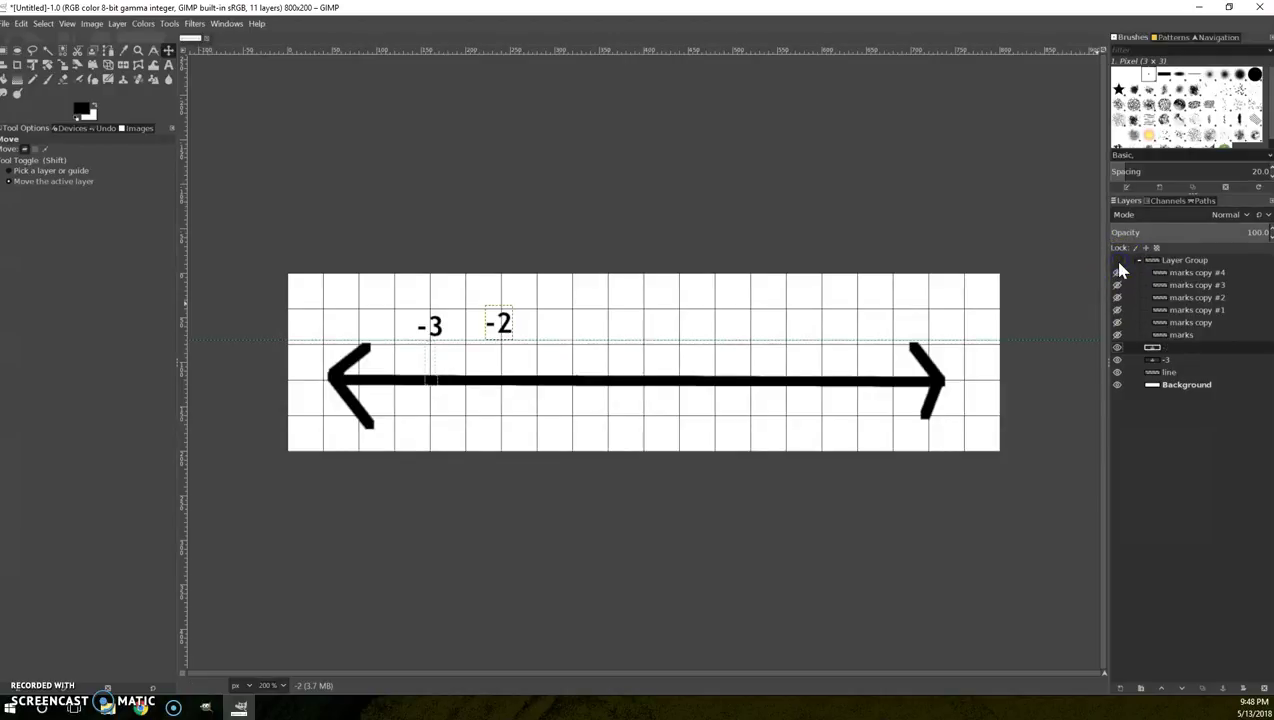
click(1117, 260)
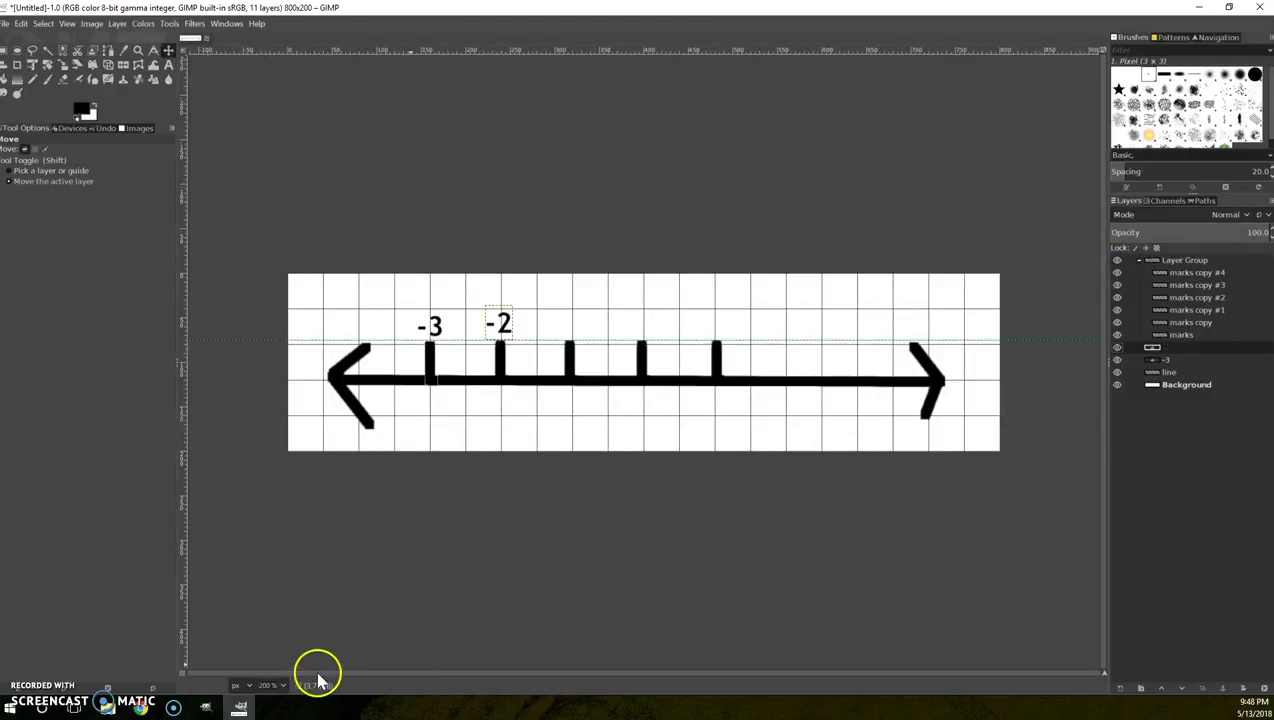